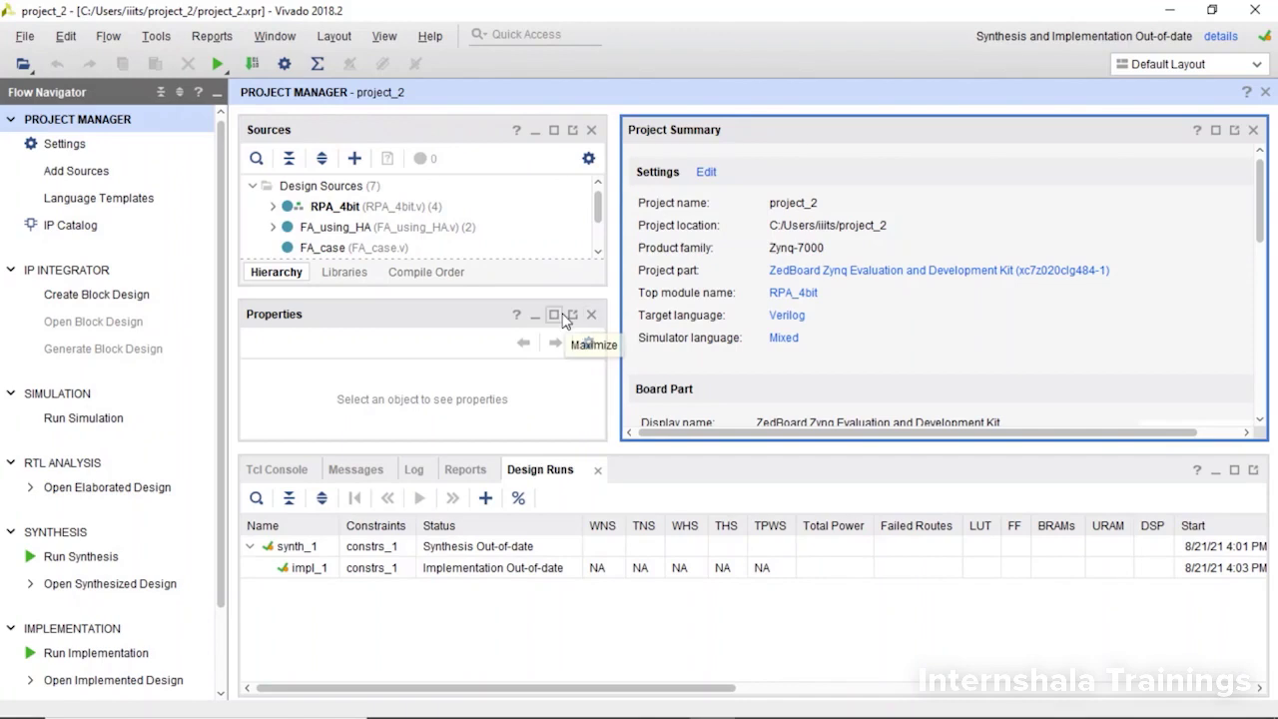
Step: Expand RPA_4bit to show FA_gate instances d0–d3, close Properties, and expand Simulation Sources > sim_1
left_click(273, 208)
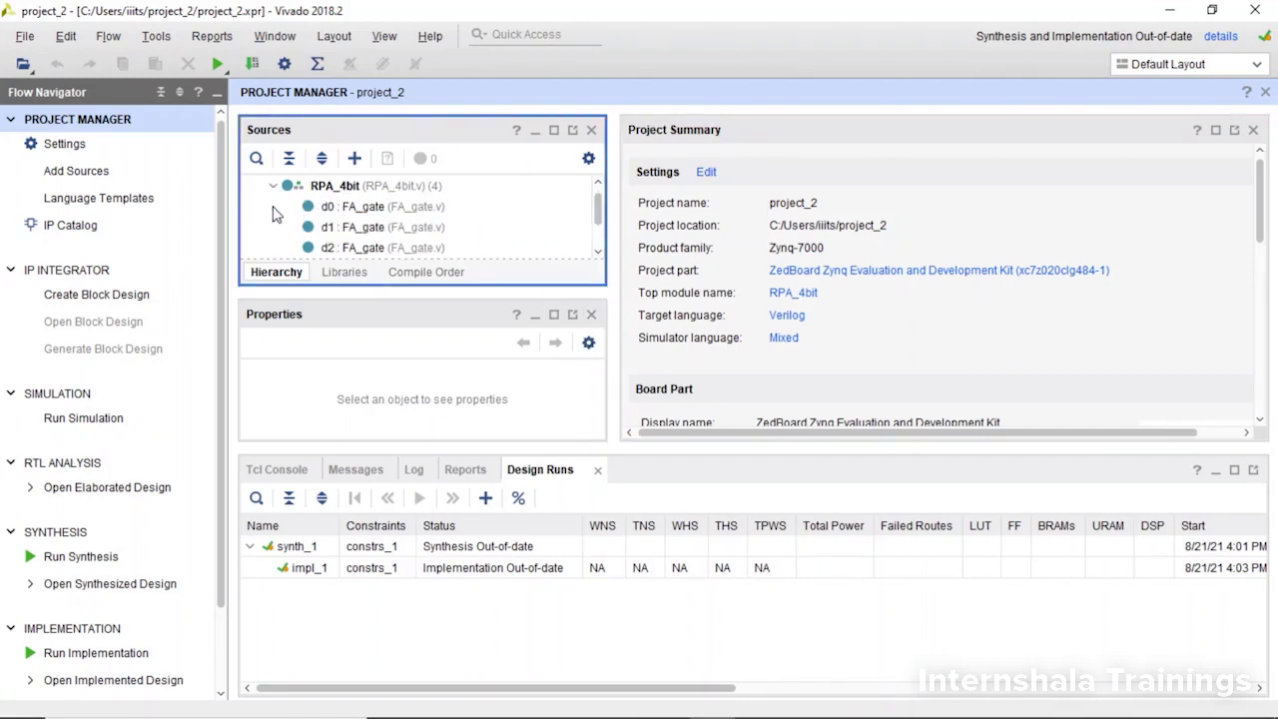
left_click(591, 315)
scroll(418, 307, "down", 1)
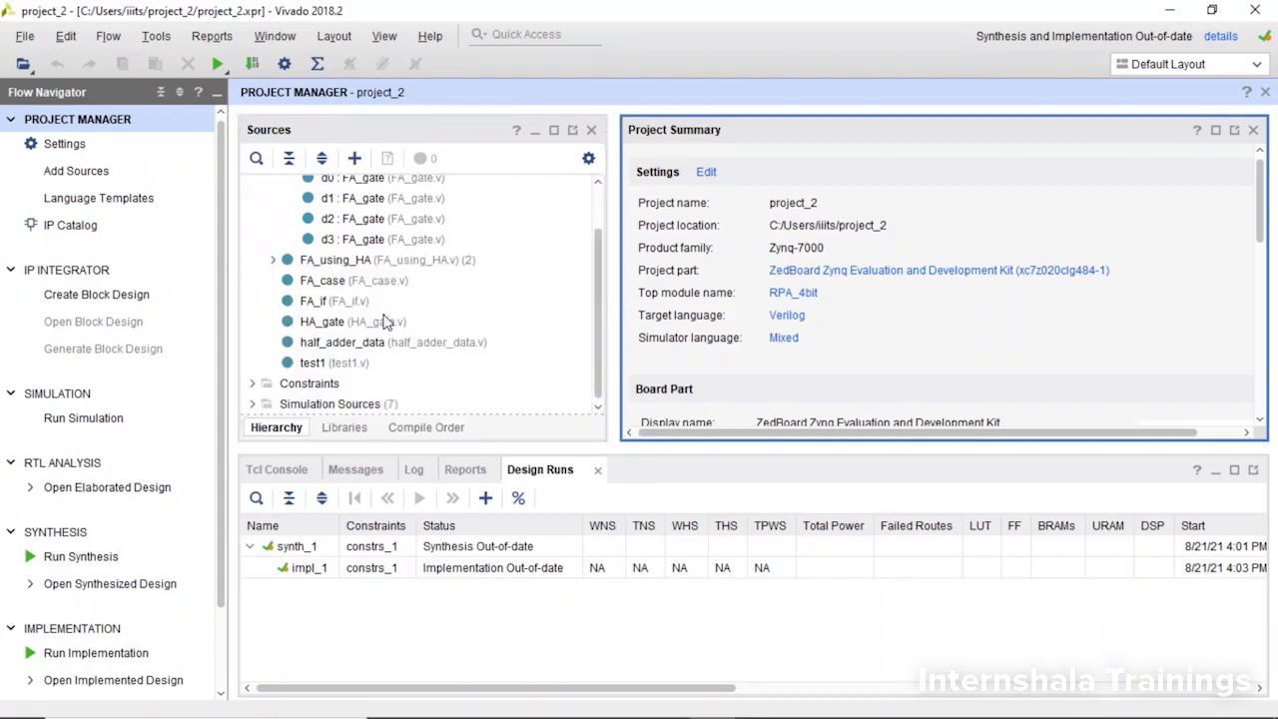
left_click(252, 403)
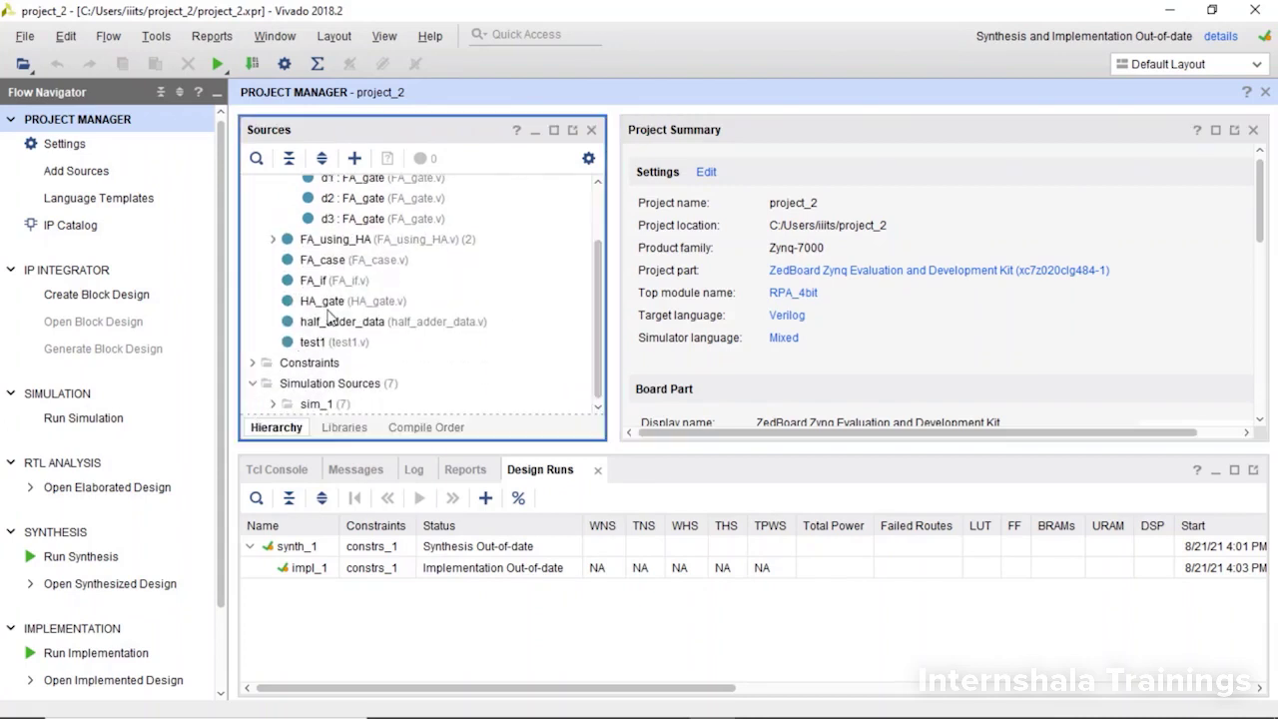
left_click(270, 404)
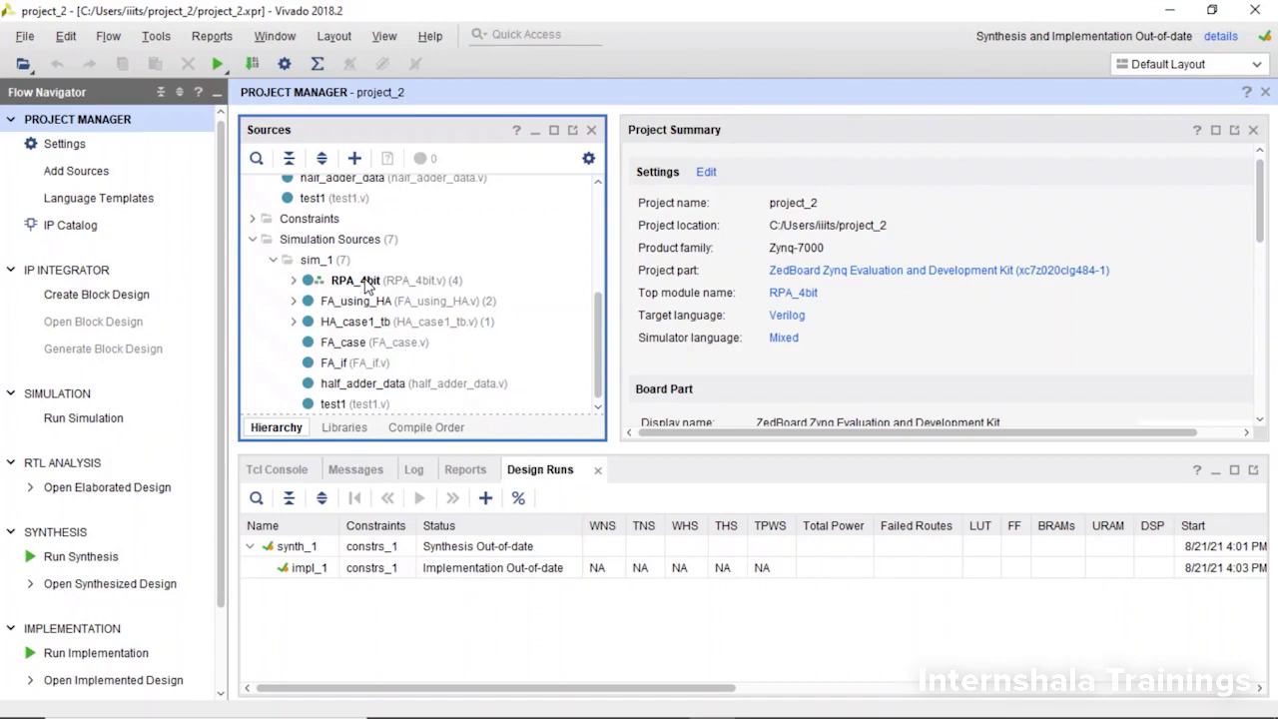
scroll(366, 287, "up", 3)
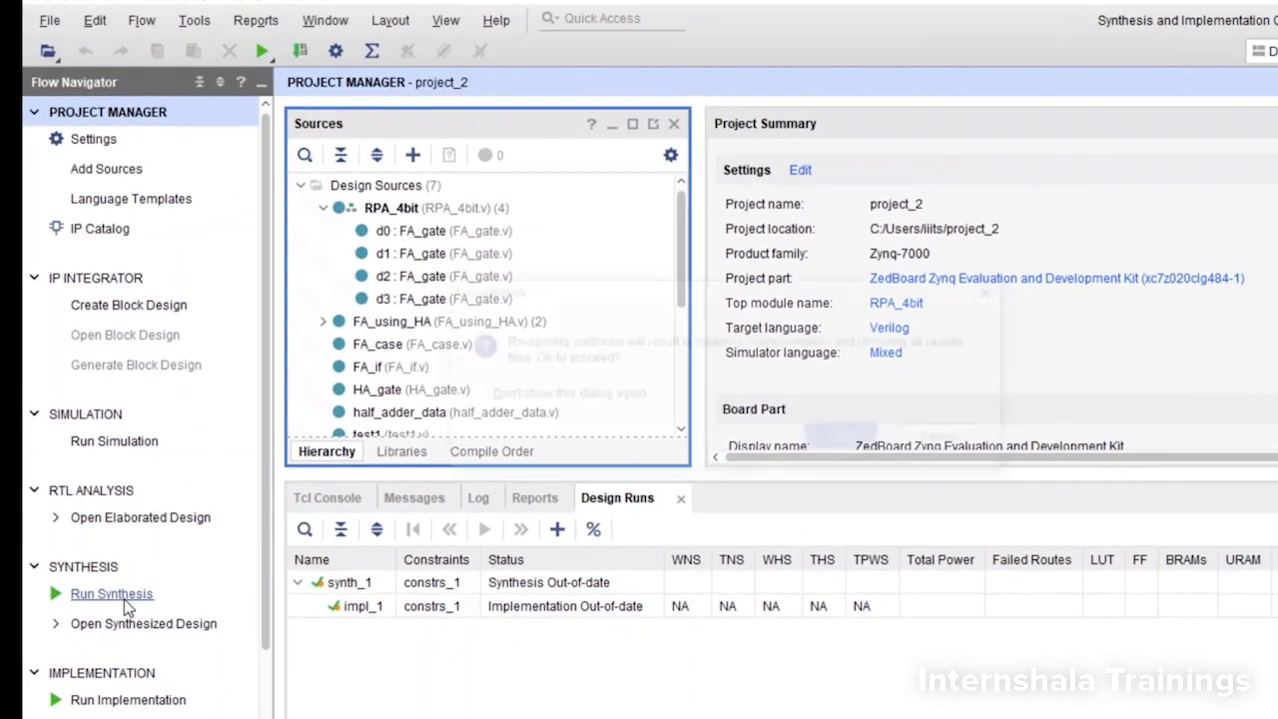
Step: Relaunch synthesis of RPA_4bit, resetting the out-of-date runs and launching with 2 jobs
left_click(177, 547)
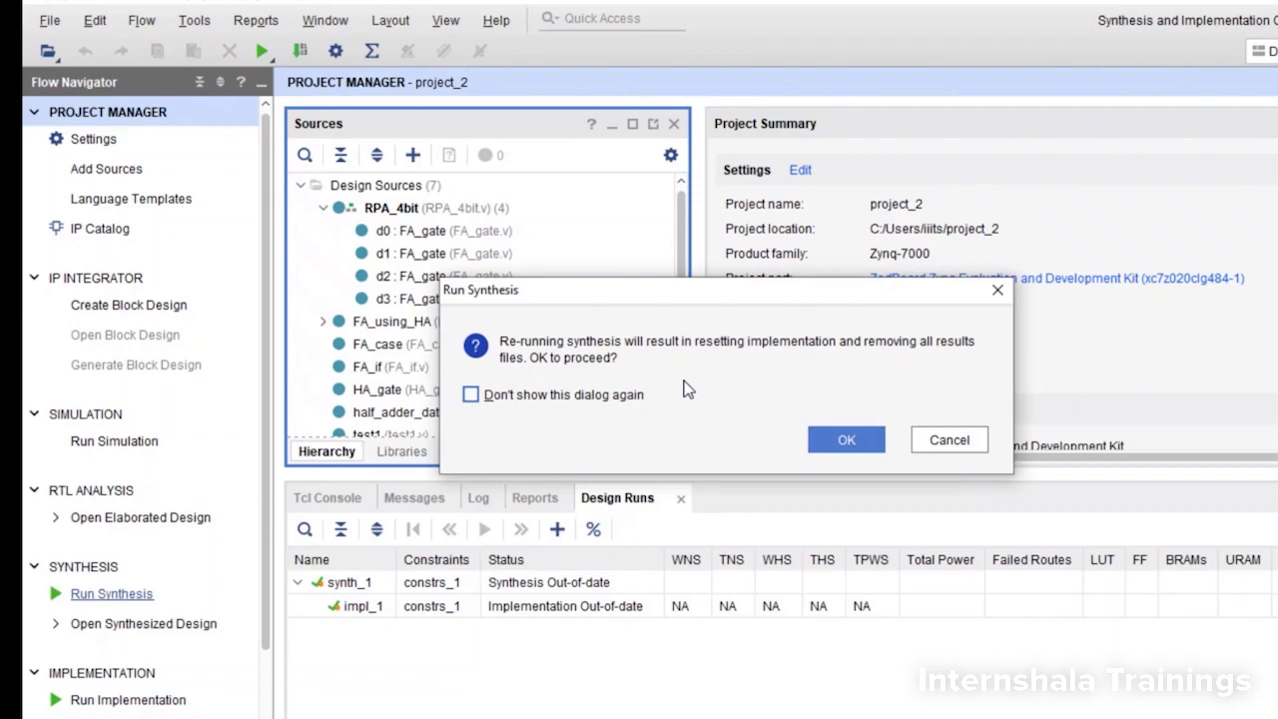
left_click(821, 441)
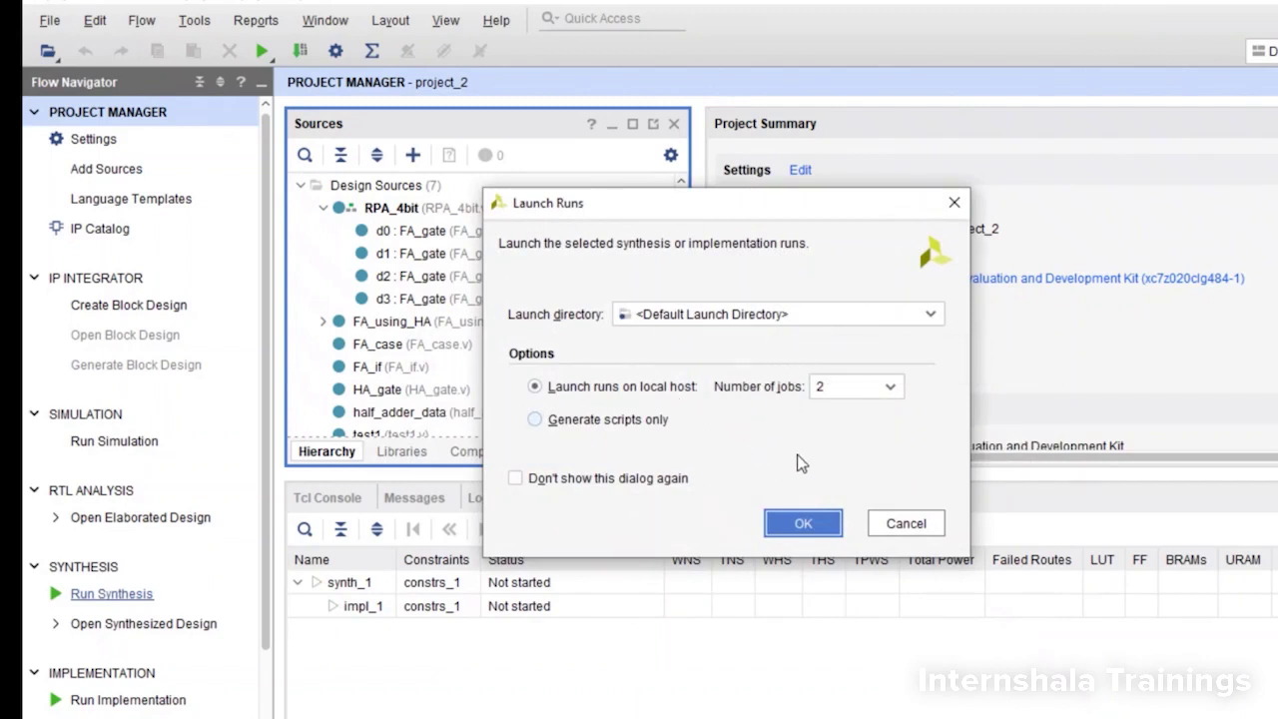
left_click(787, 521)
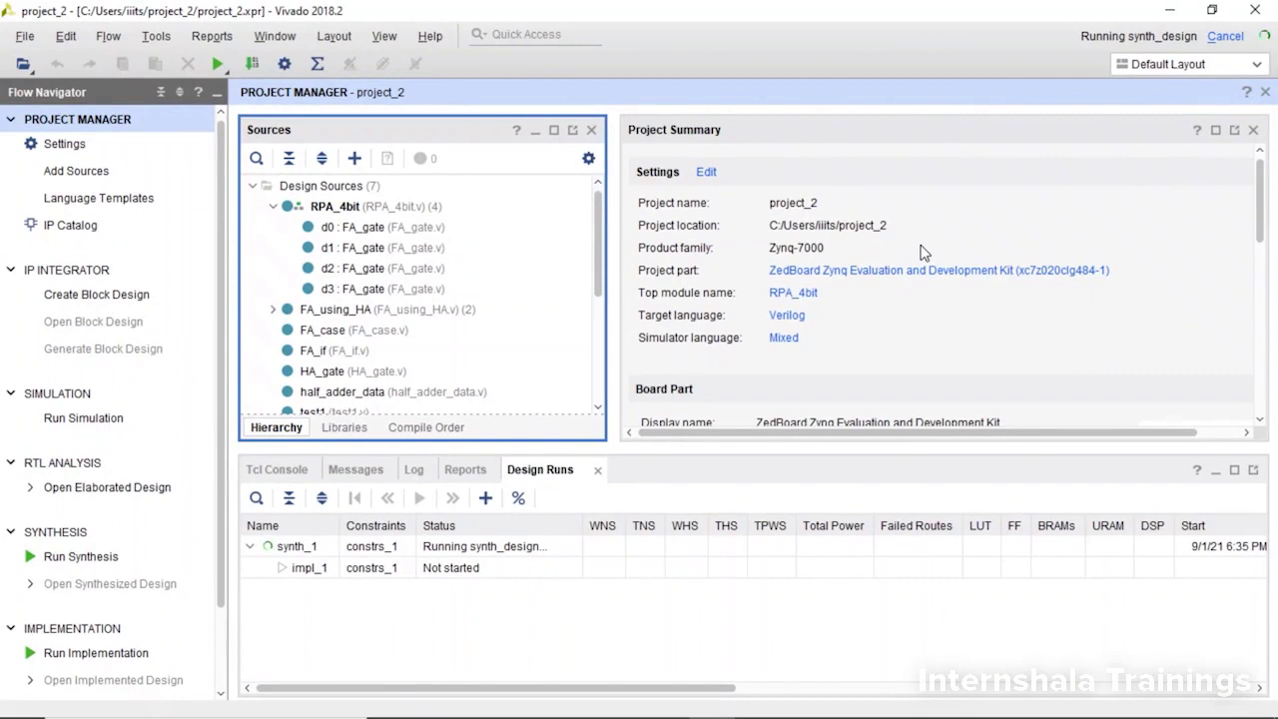
Step: Check the Tcl Console, Messages and Log output while synthesis runs to completion
left_click(266, 471)
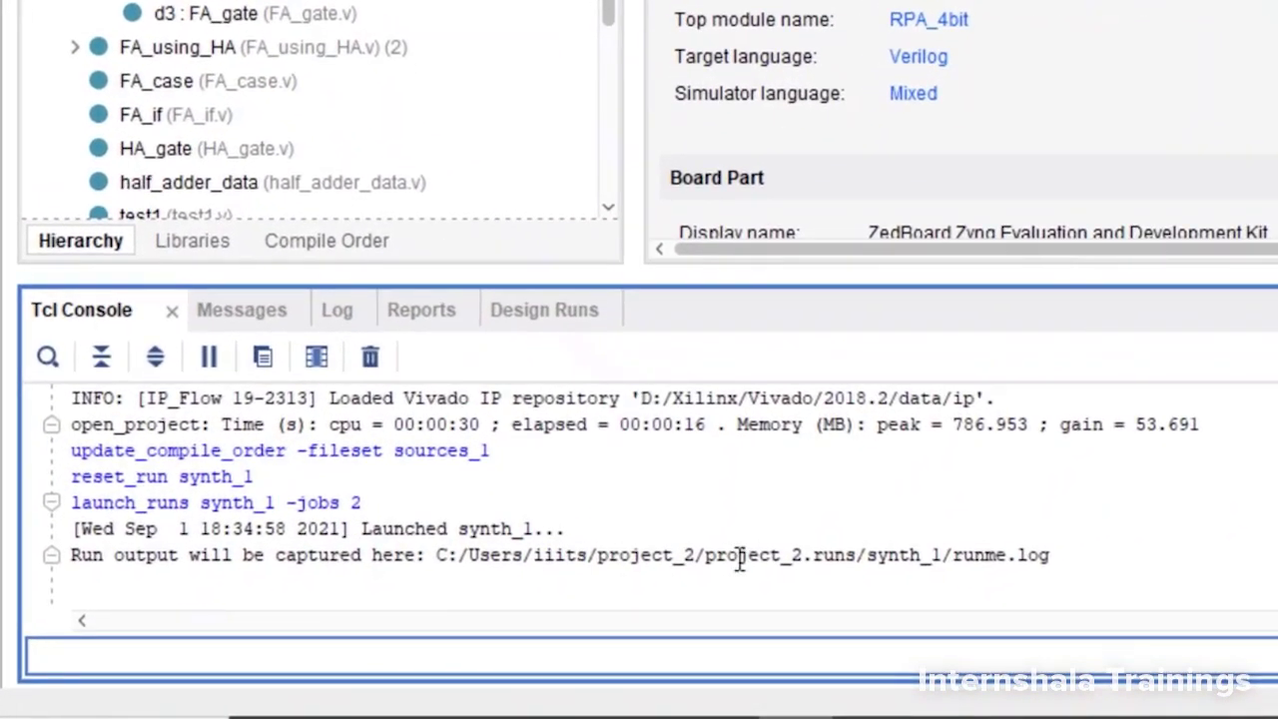
left_click(245, 315)
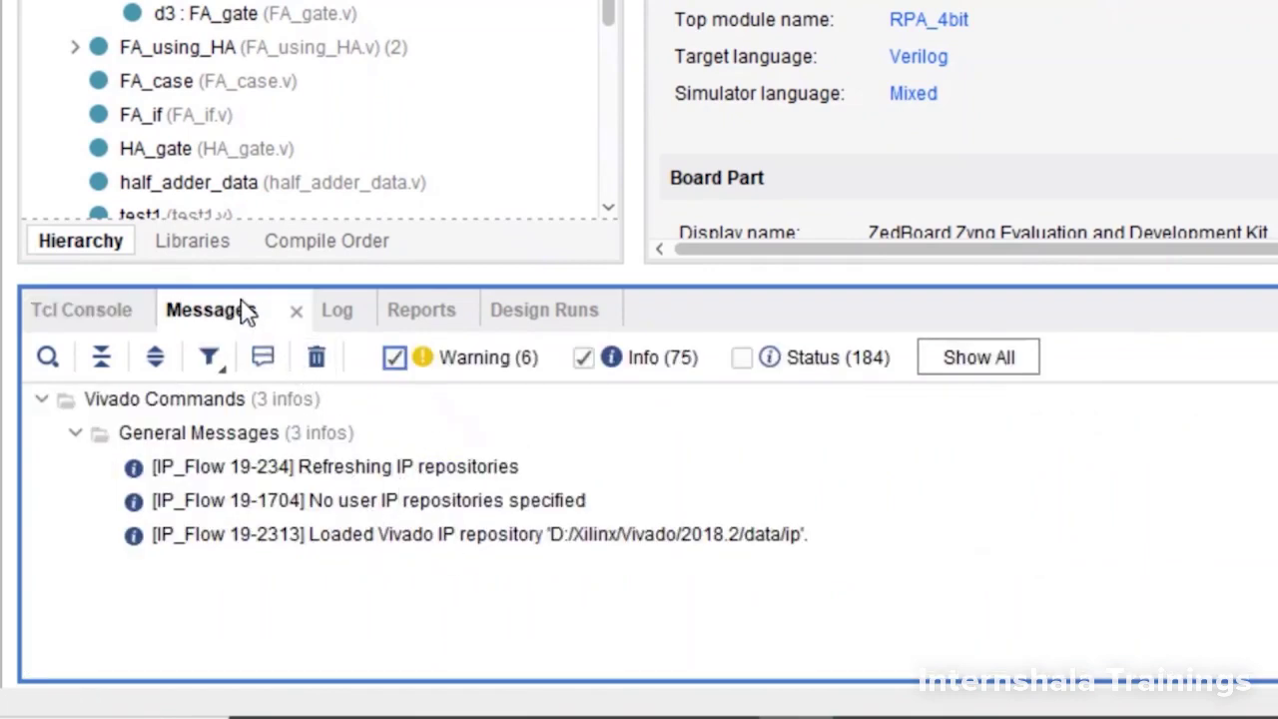
left_click(336, 305)
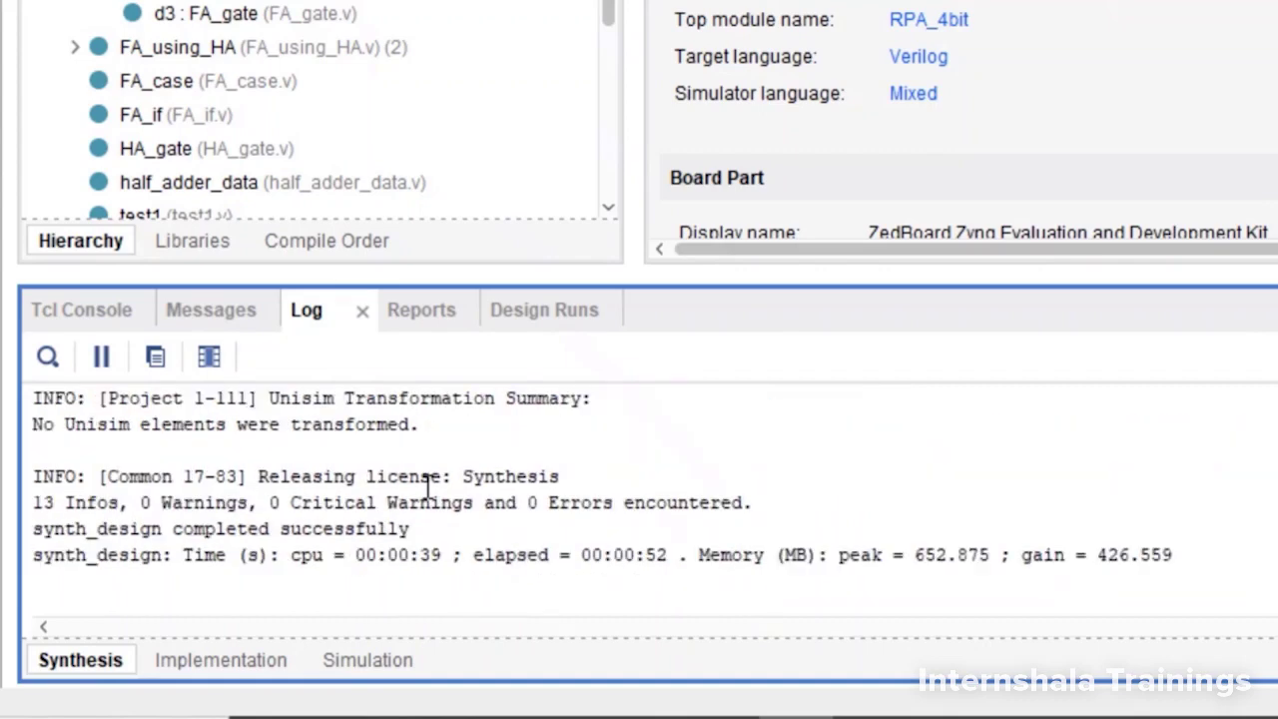
left_click(108, 318)
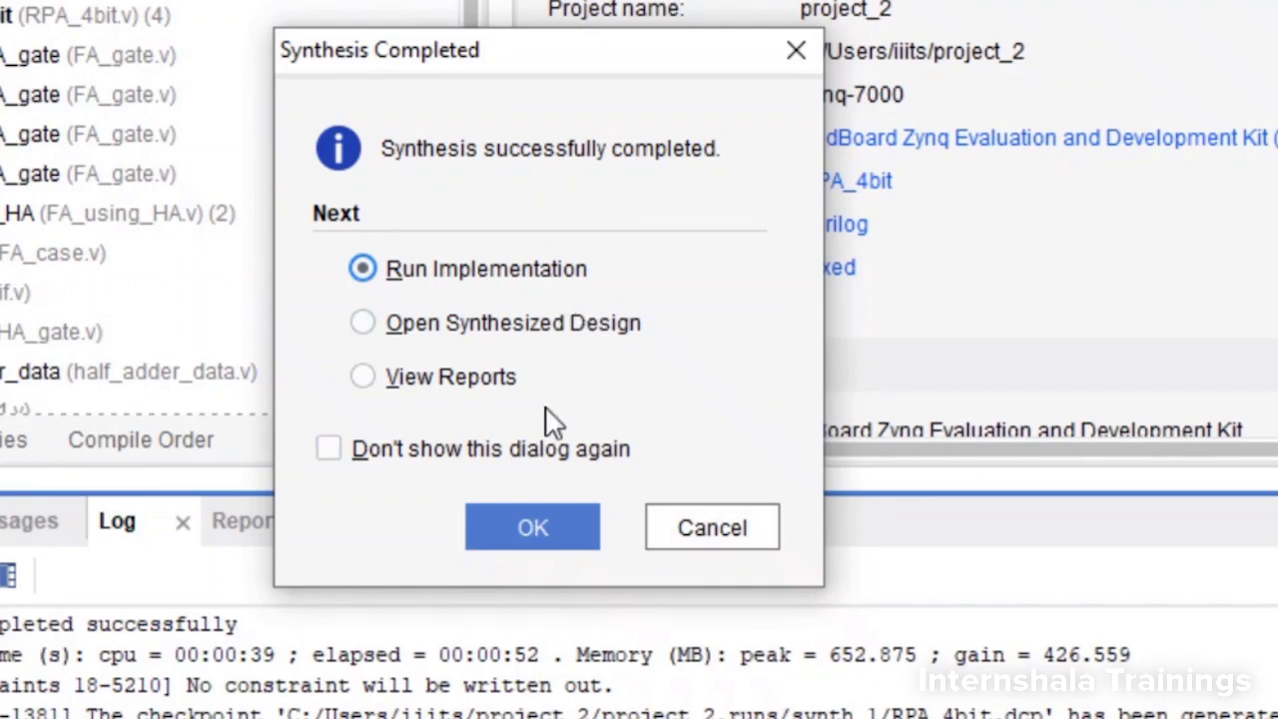
Step: Run implementation from the synthesis-completed prompt and let it finish
left_click(548, 531)
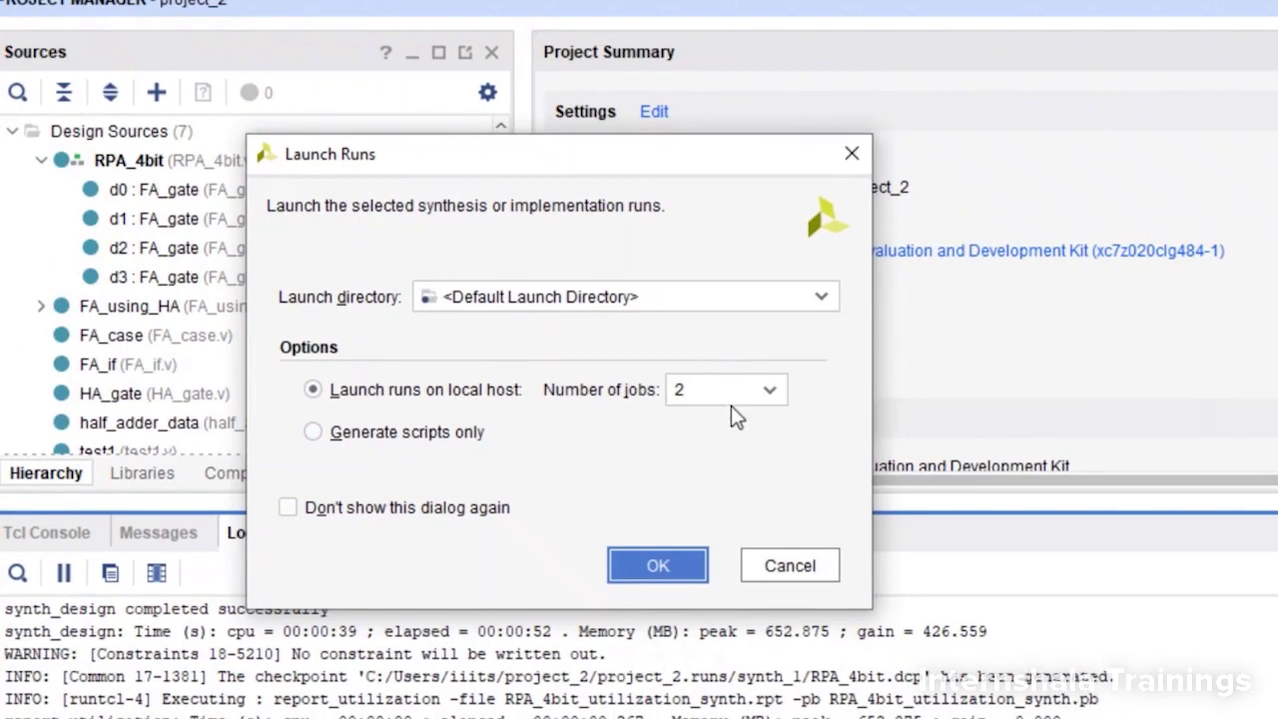
left_click(678, 585)
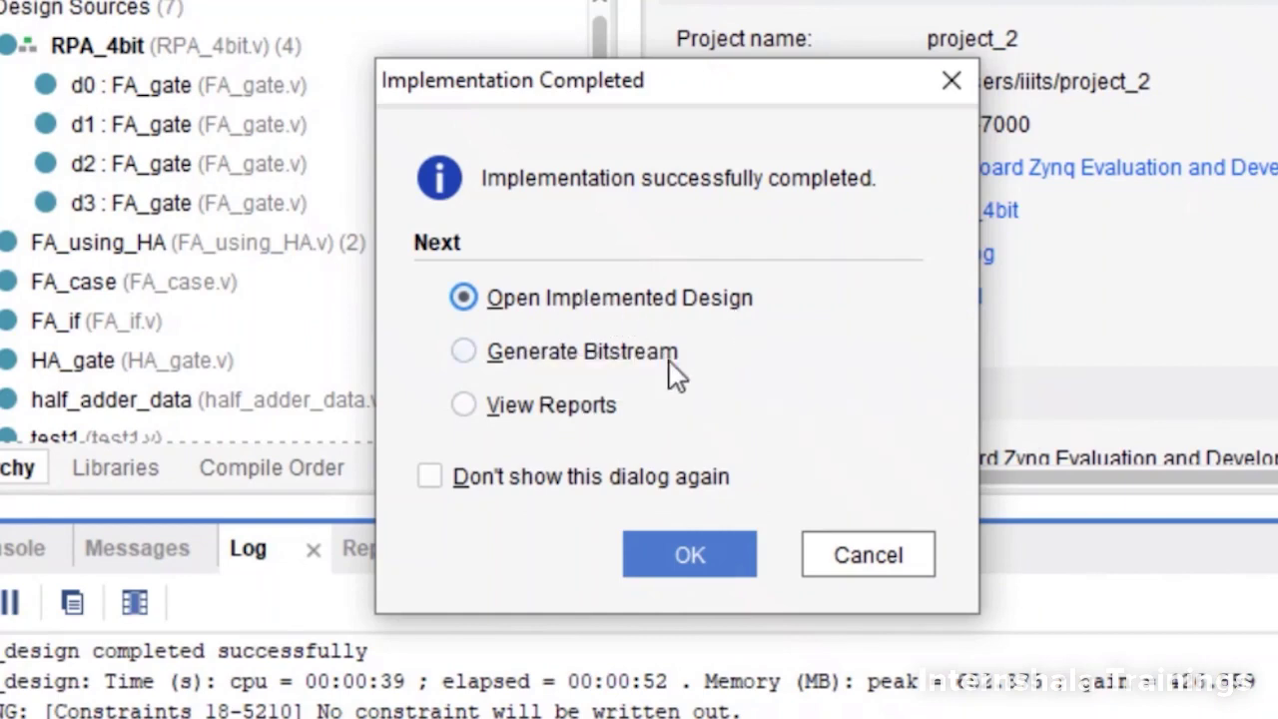
Step: Choose View Reports instead of bitstream generation in the Implementation Completed prompt
left_click(530, 363)
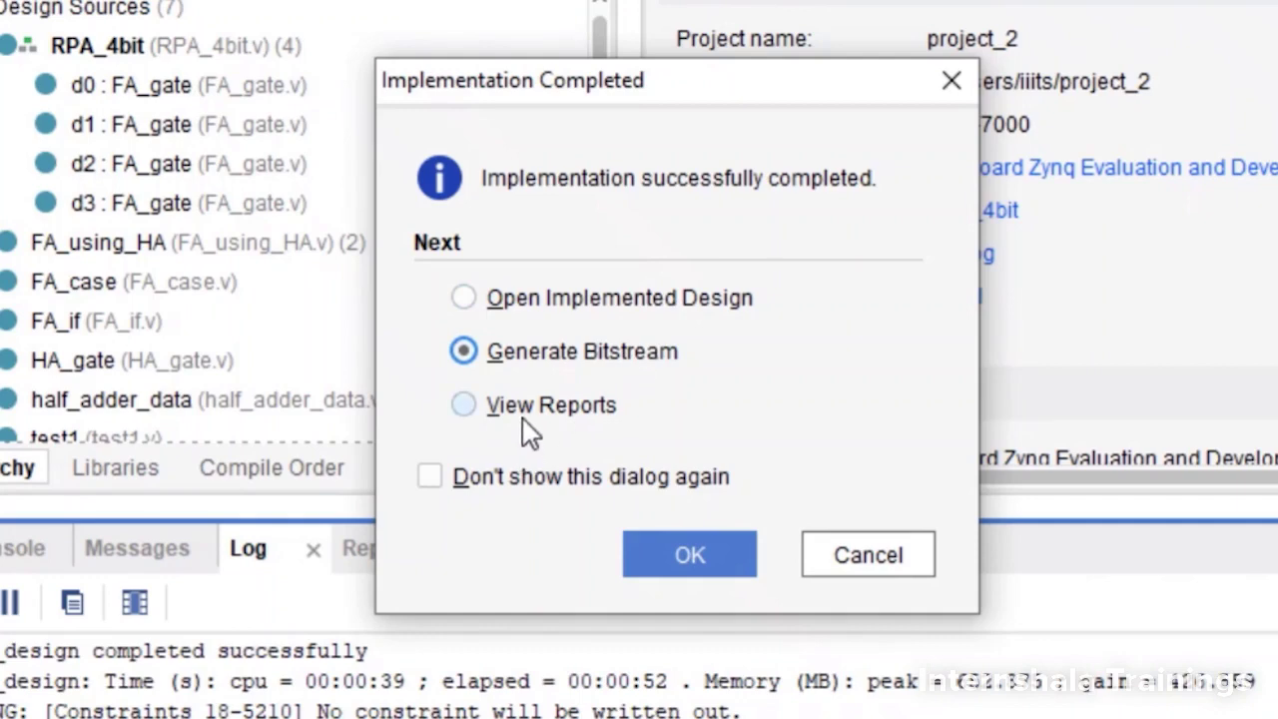
left_click(549, 407)
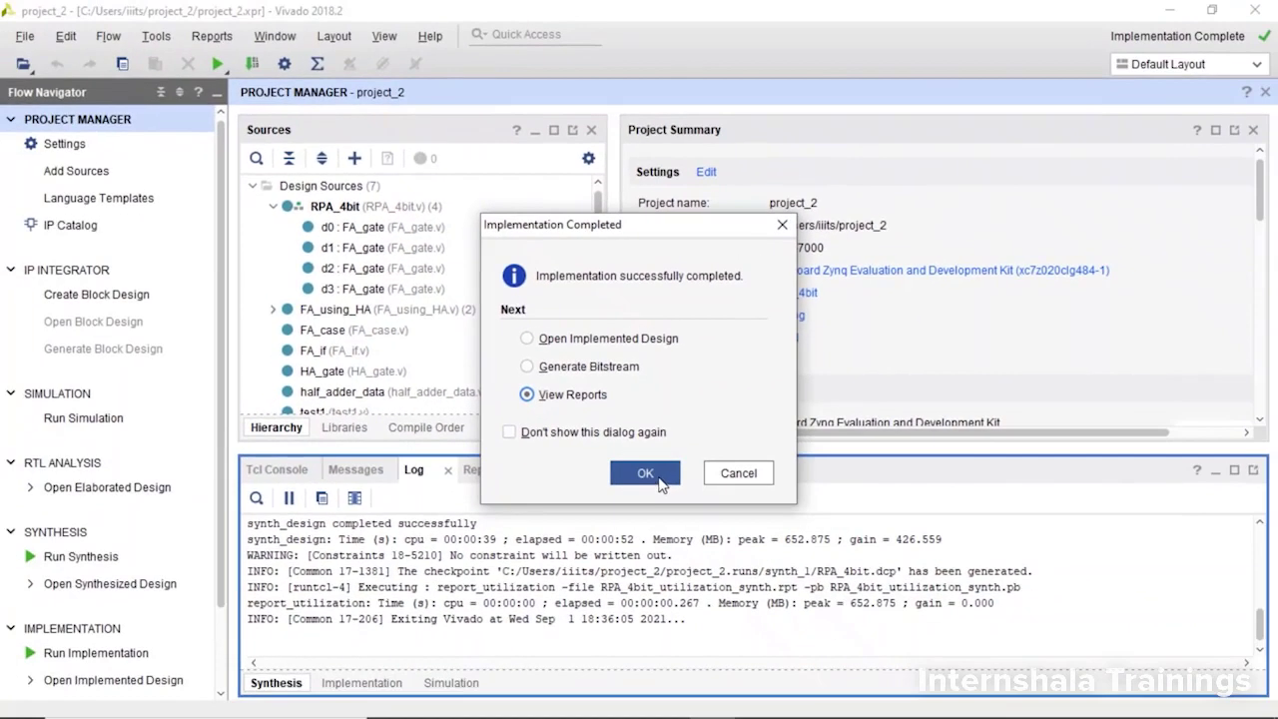
left_click(716, 562)
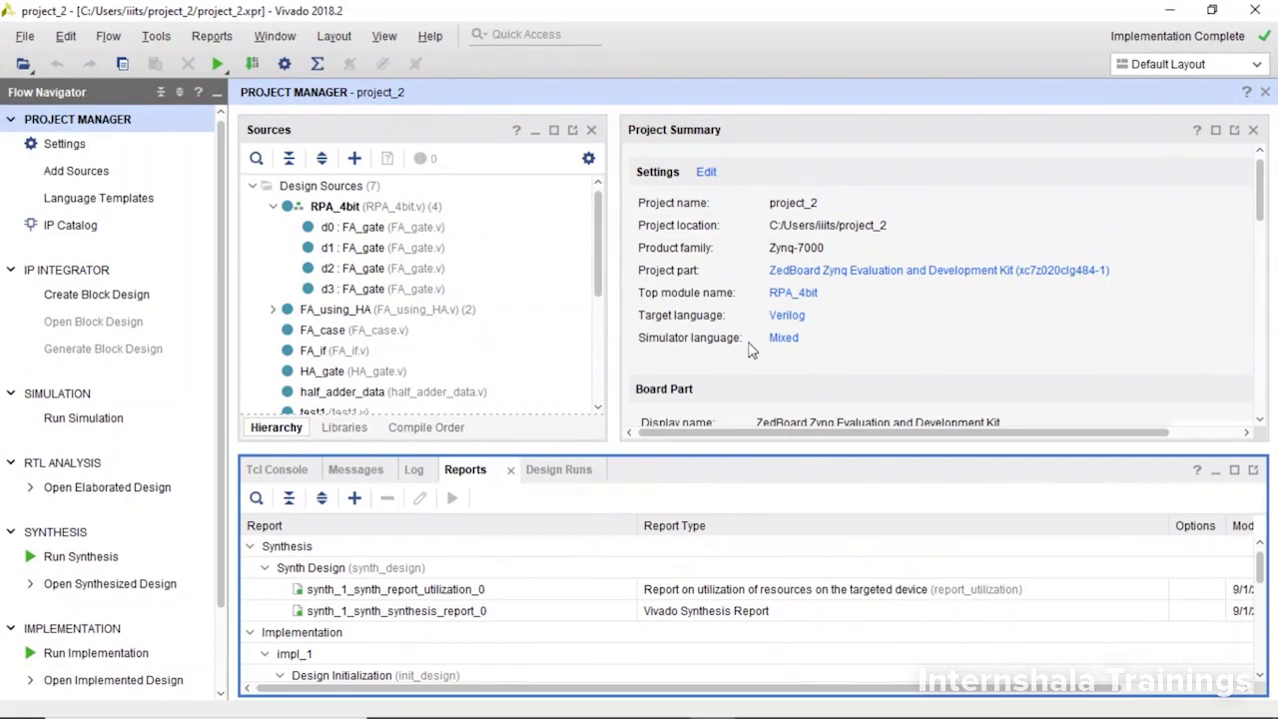
Step: Scroll the Project Summary to the Power section showing 3.049 W on-chip power at 60.2 °C
left_click(82, 122)
left_click(82, 121)
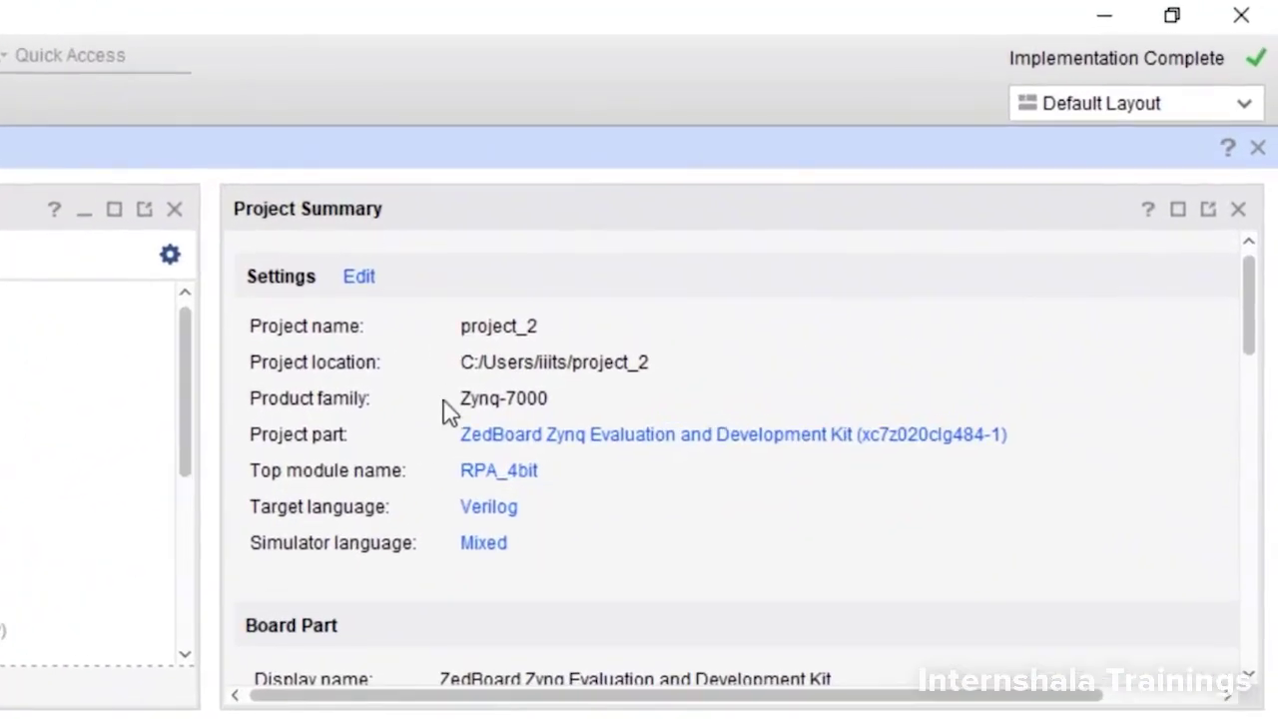
scroll(443, 413, "down", 5)
scroll(446, 413, "down", 2)
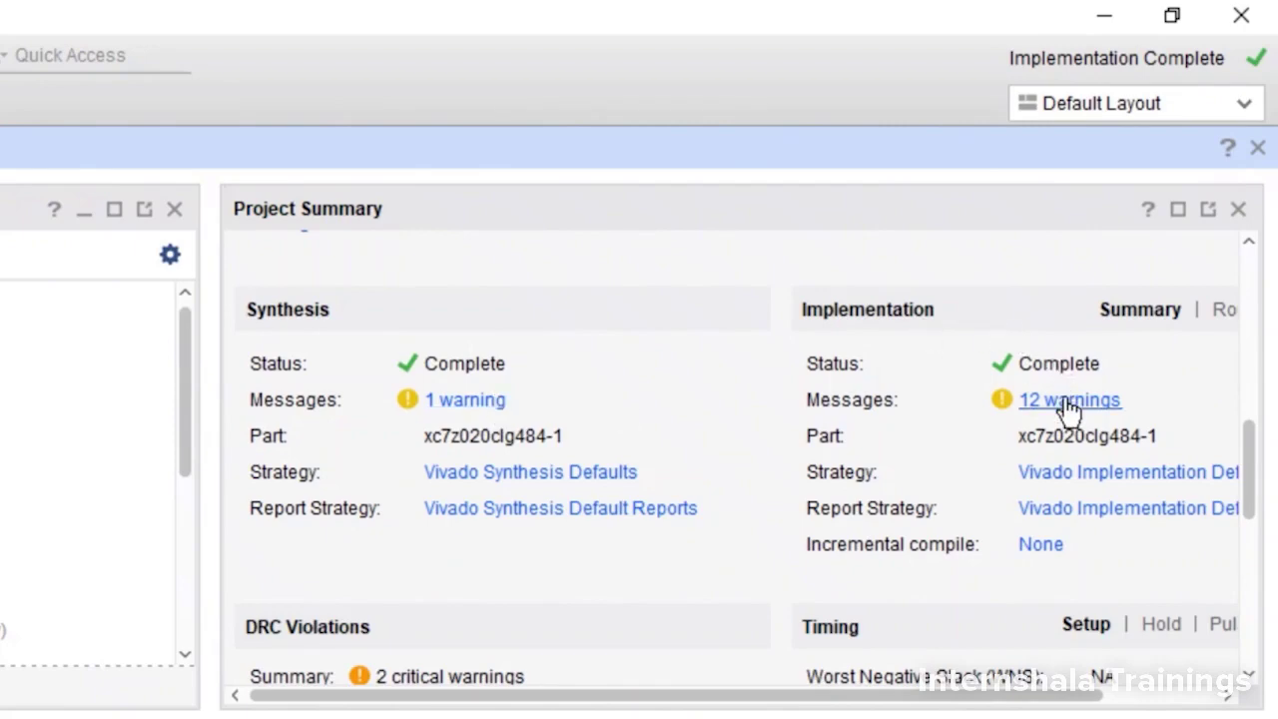
scroll(663, 459, "down", 3)
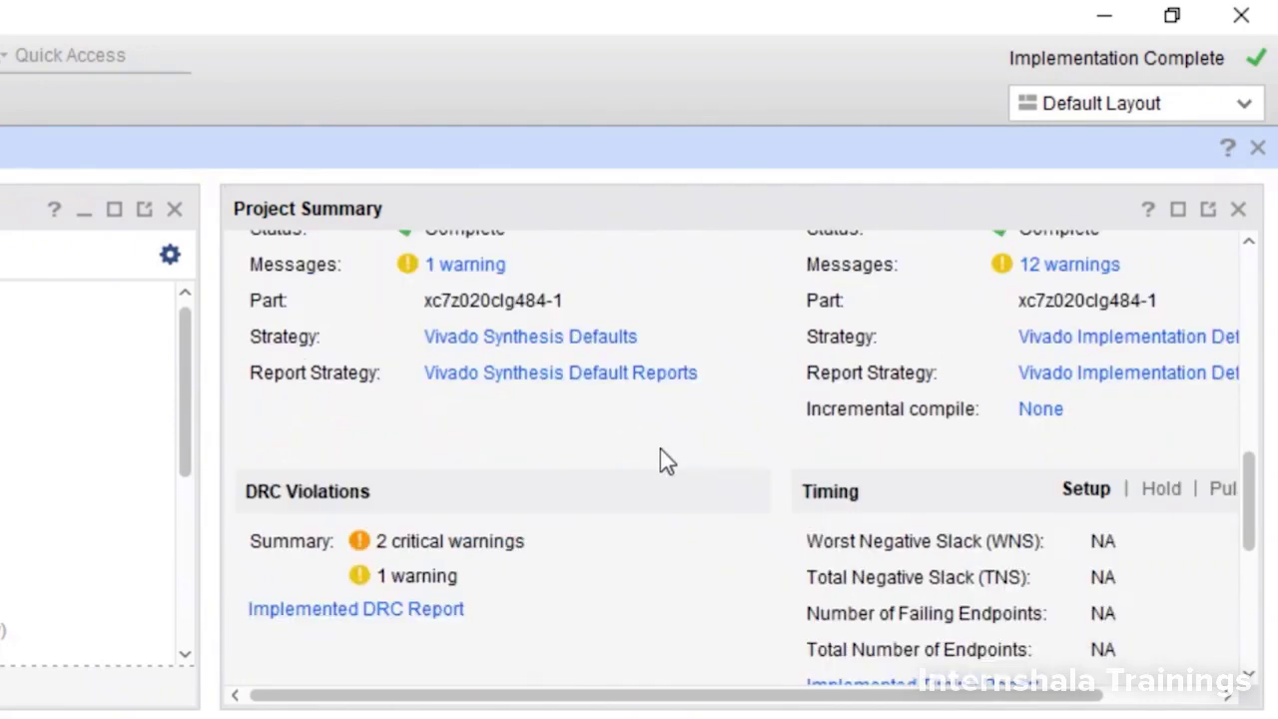
scroll(660, 451, "down", 3)
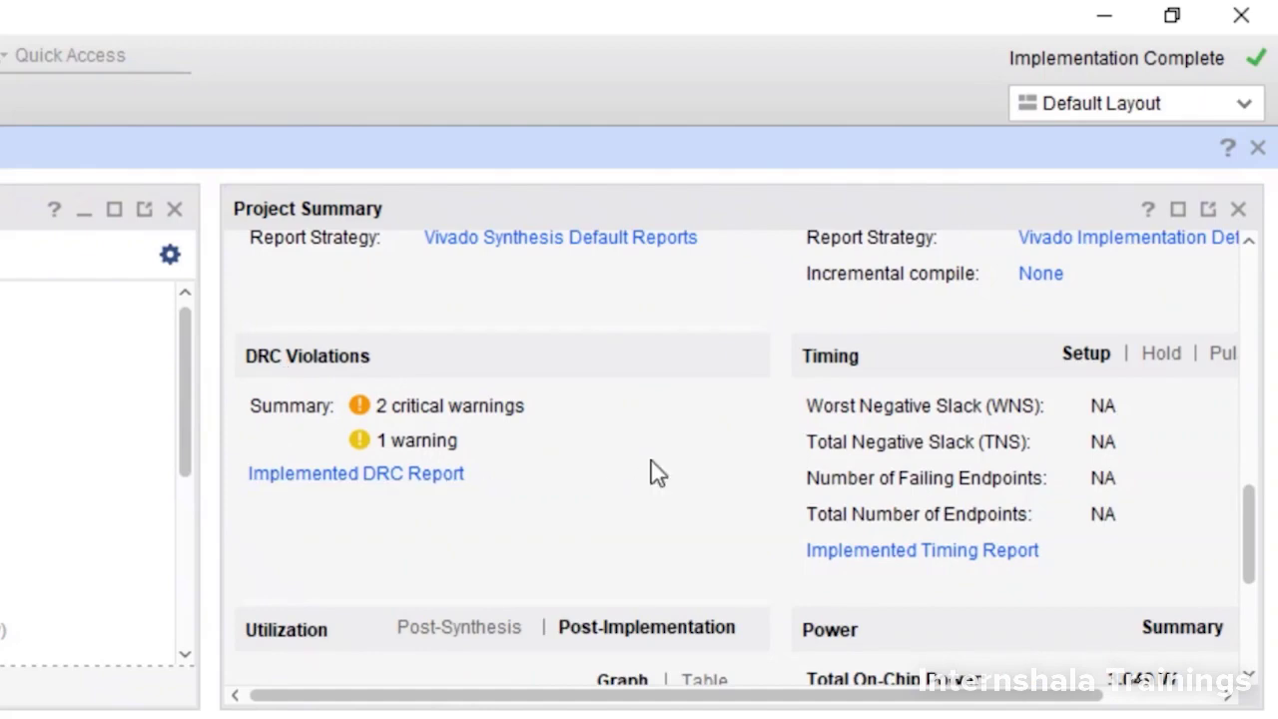
scroll(650, 473, "down", 6)
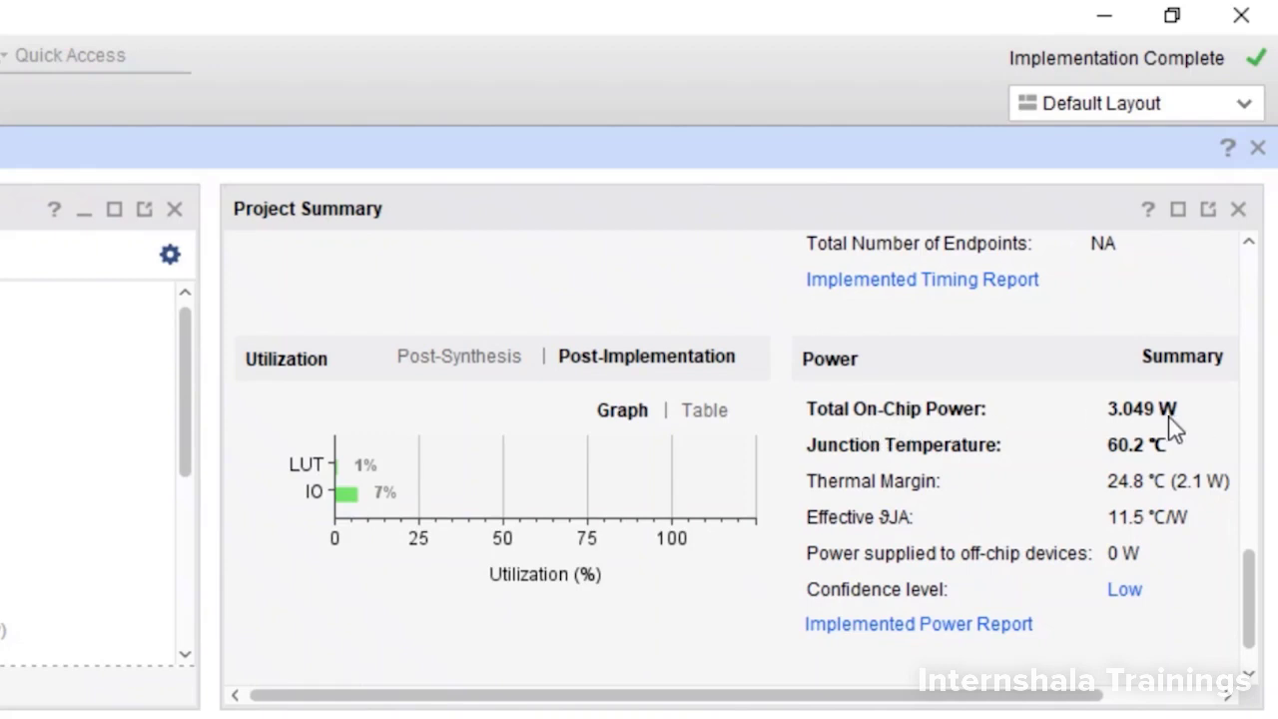
mouse_move(1166, 425)
mouse_move(898, 494)
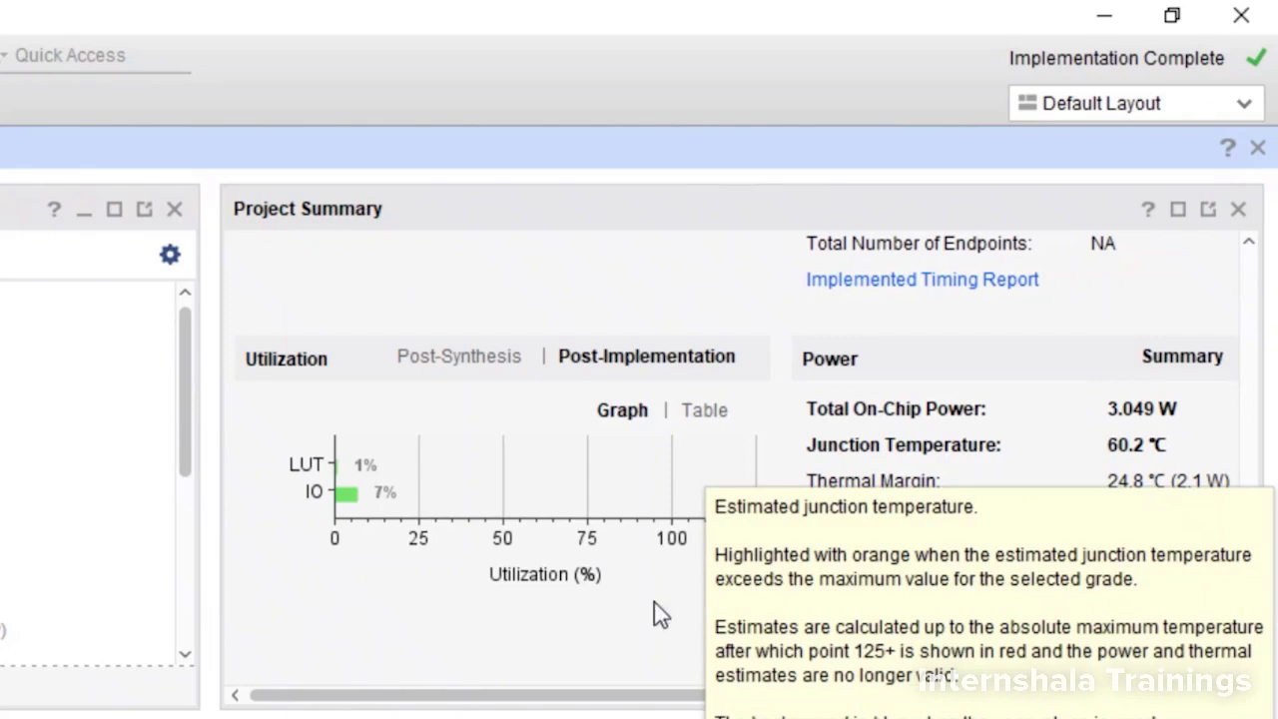
left_click(531, 646)
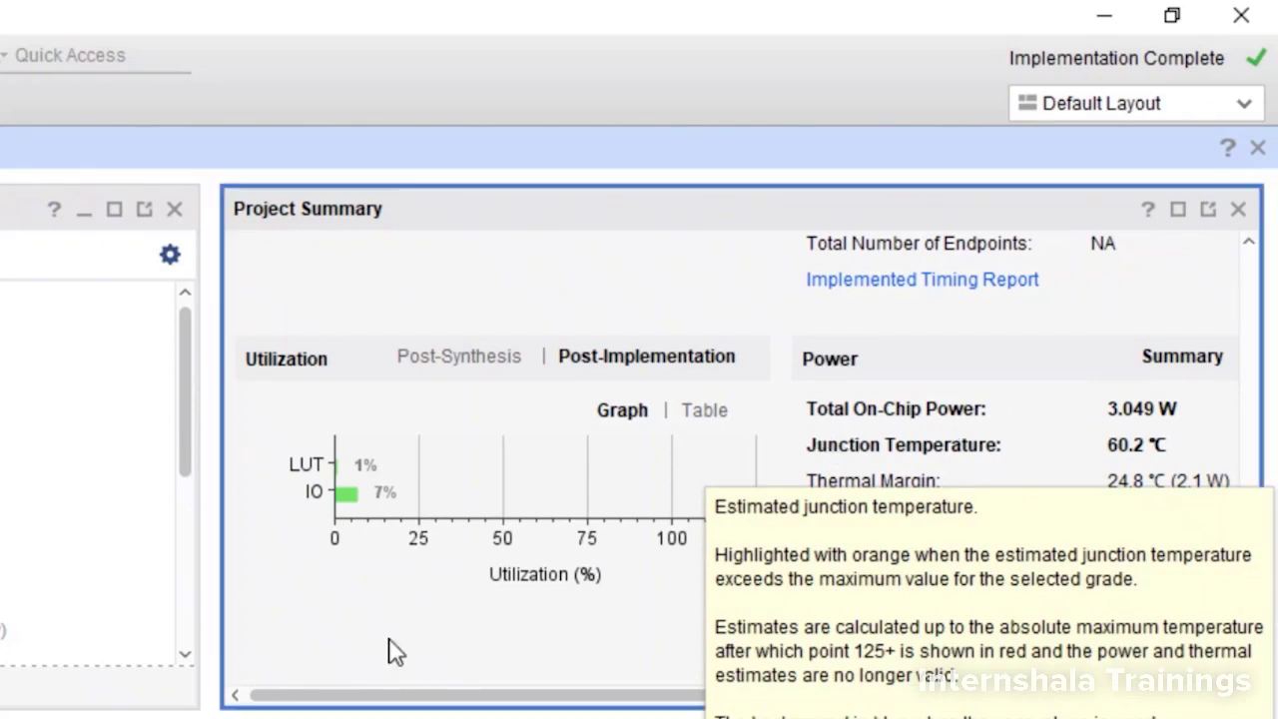
scroll(395, 651, "down", 1)
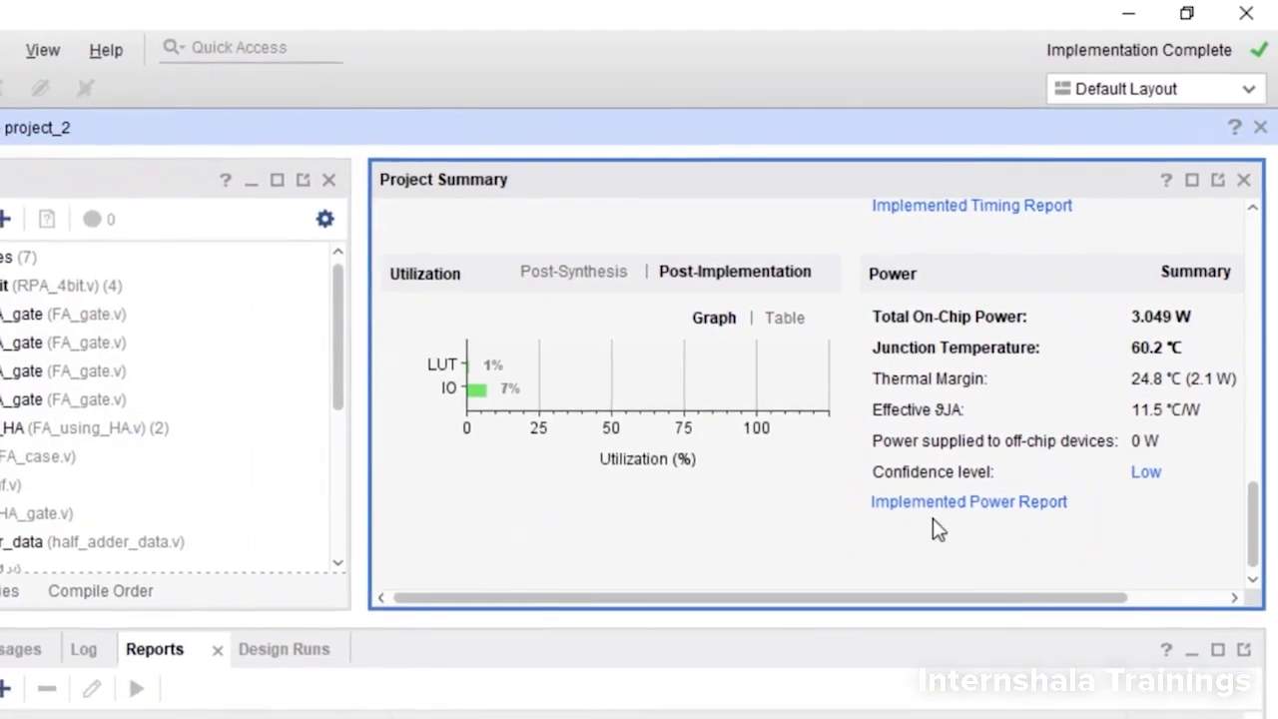
left_click(984, 509)
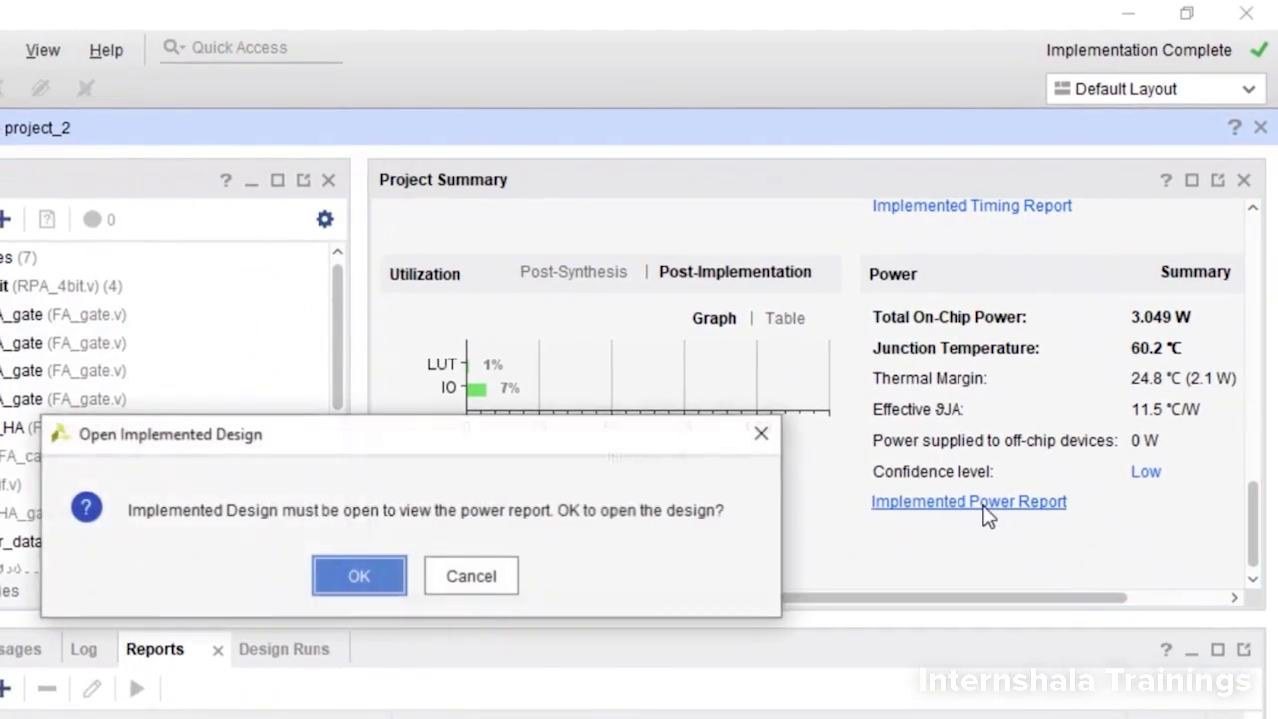
left_click(400, 580)
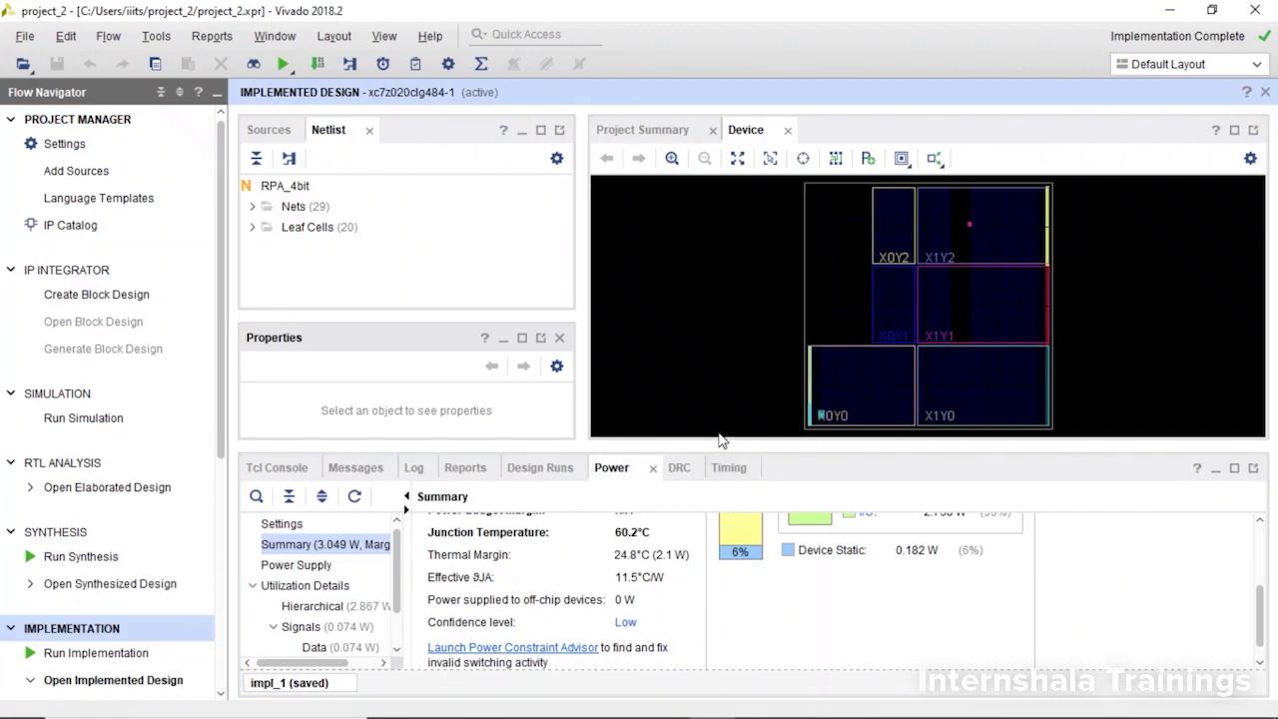
left_click_drag(713, 441, 712, 378)
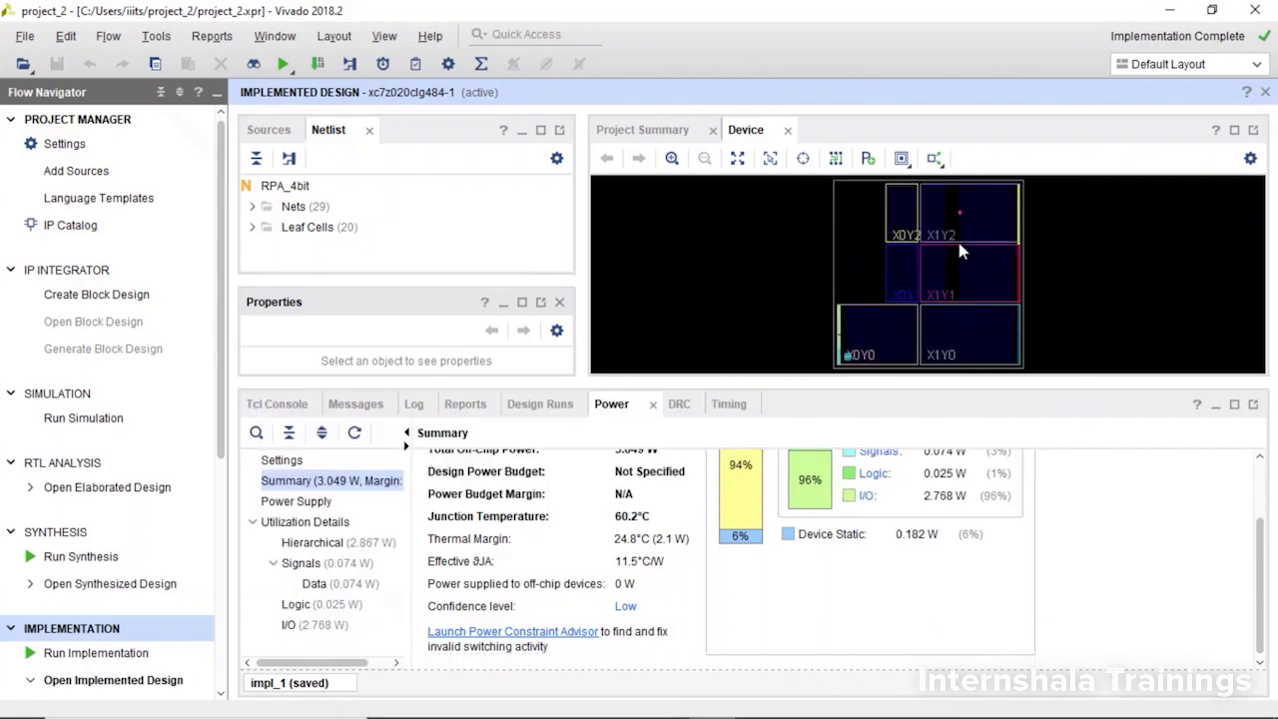
mouse_move(953, 238)
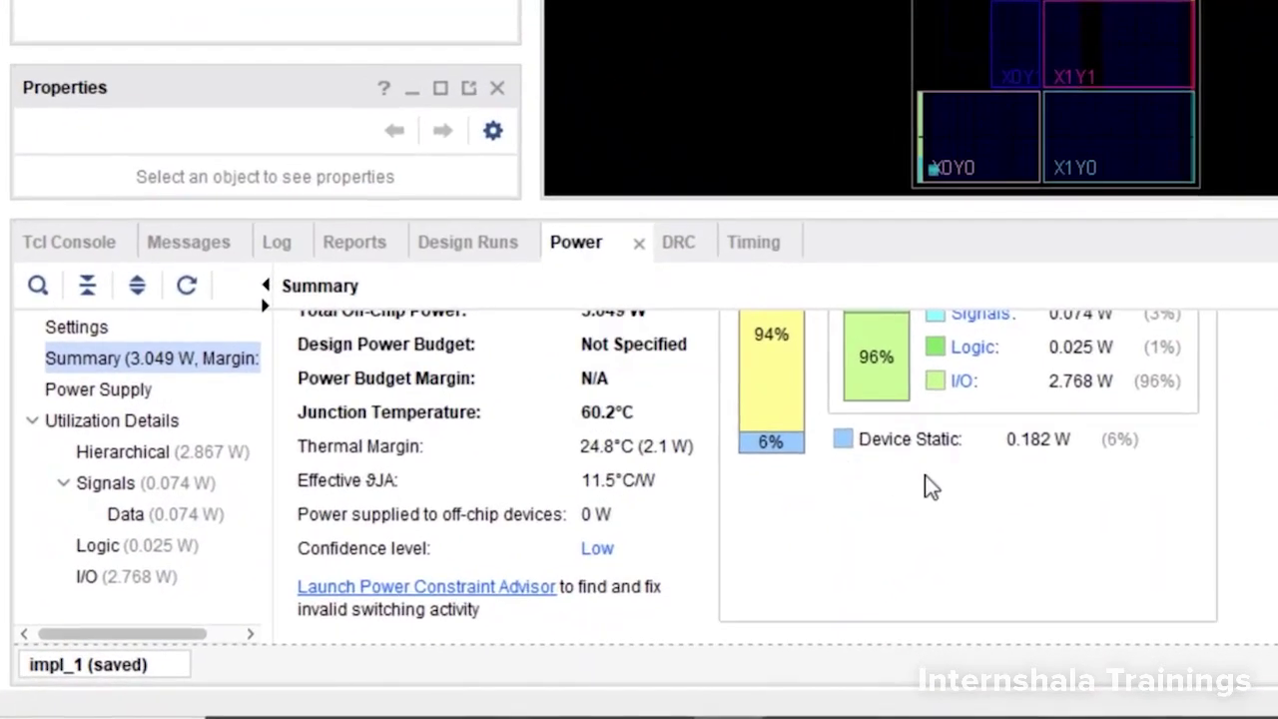
scroll(905, 507, "up", 3)
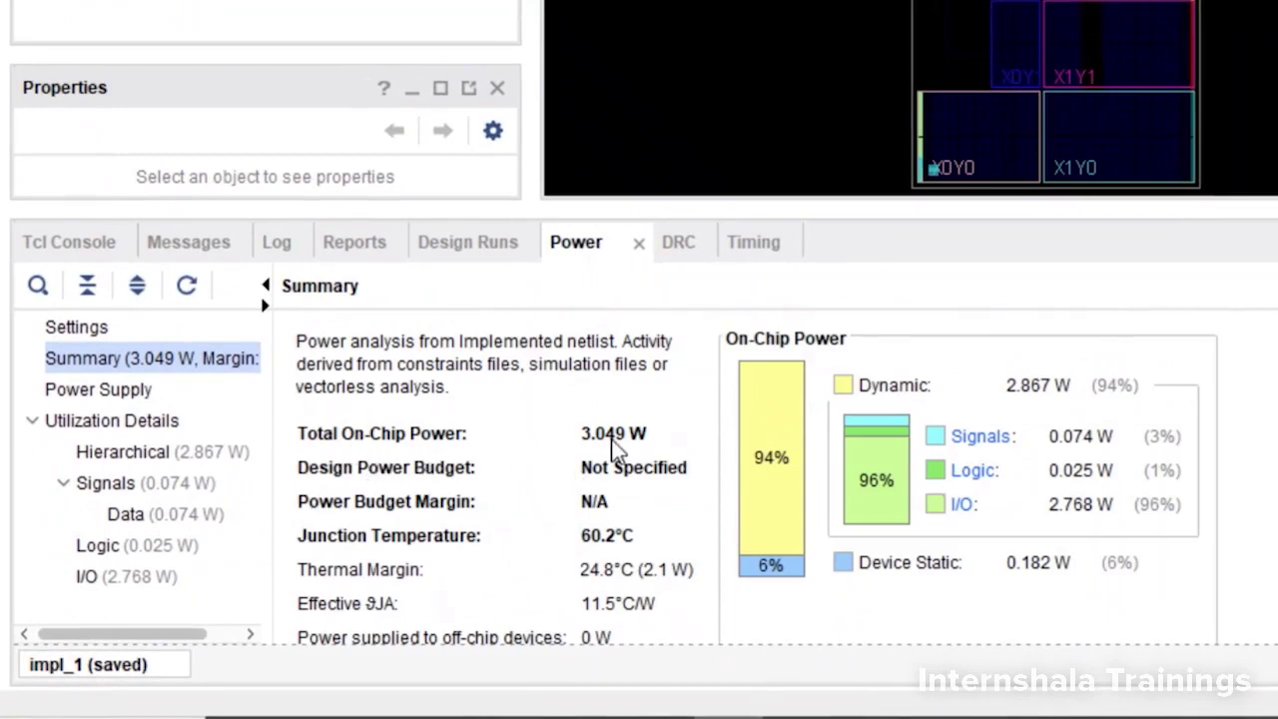
scroll(611, 446, "down", 3)
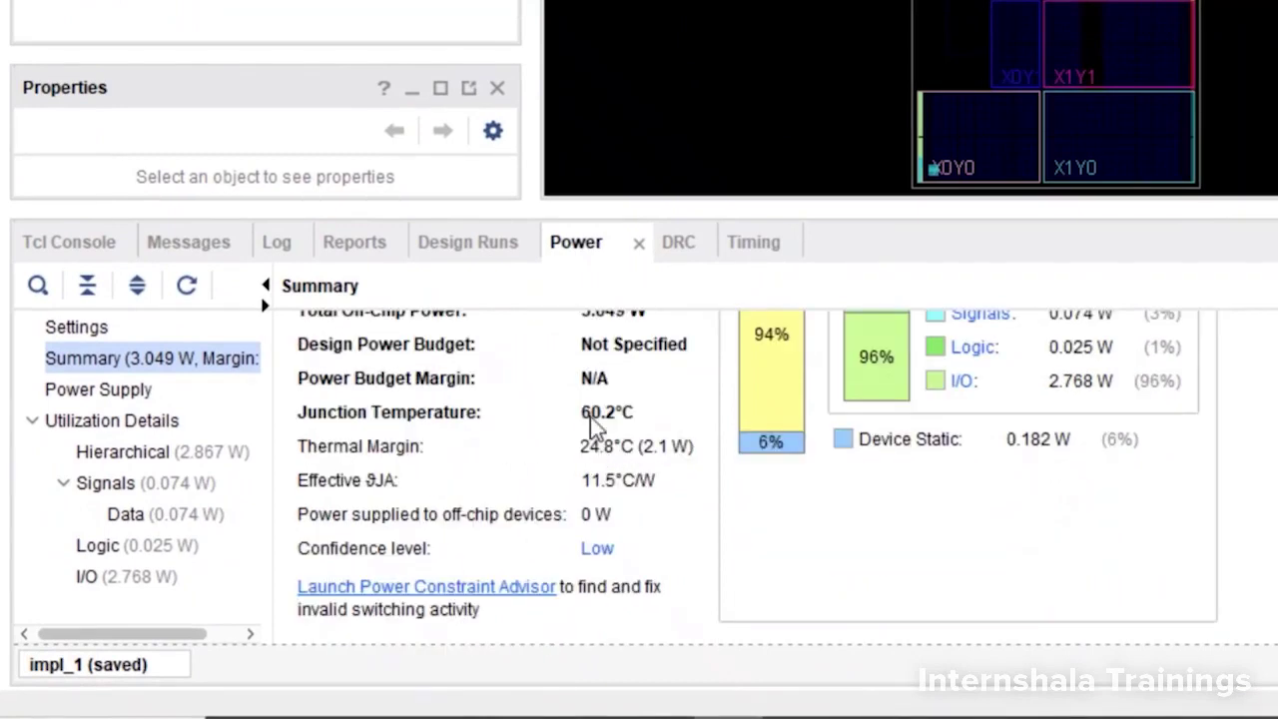
scroll(603, 511, "up", 3)
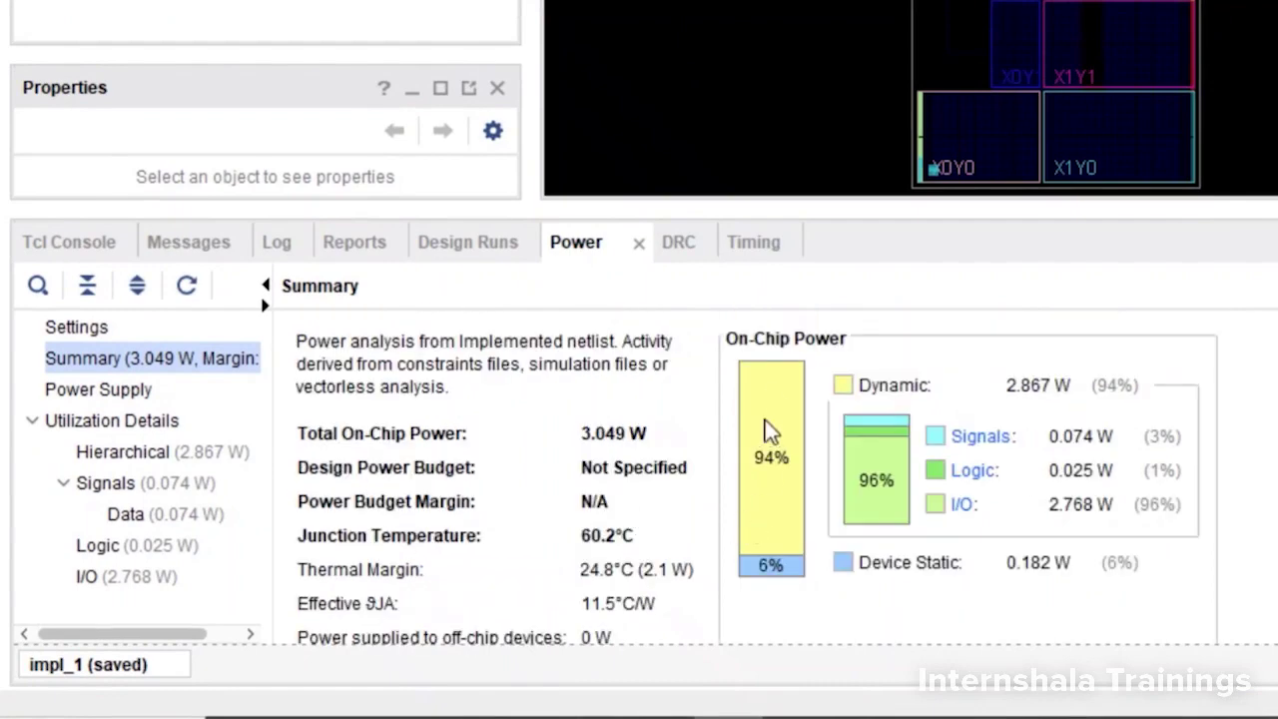
mouse_move(779, 584)
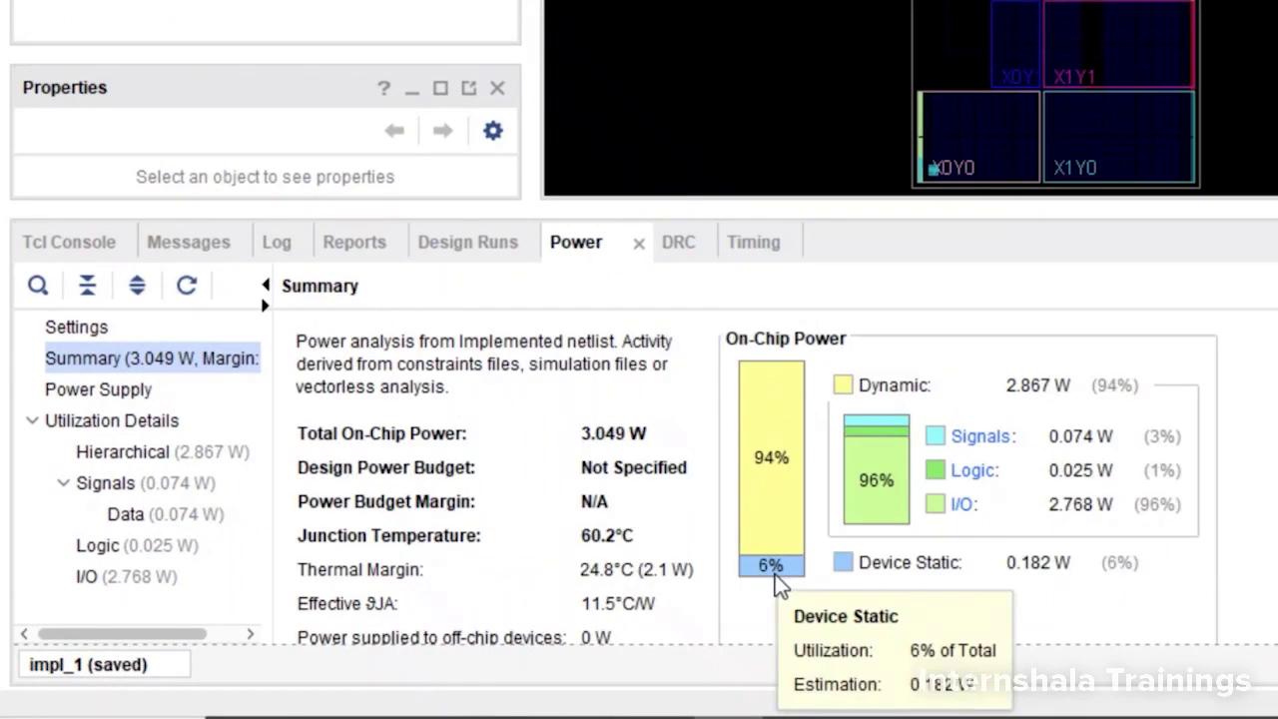
mouse_move(781, 412)
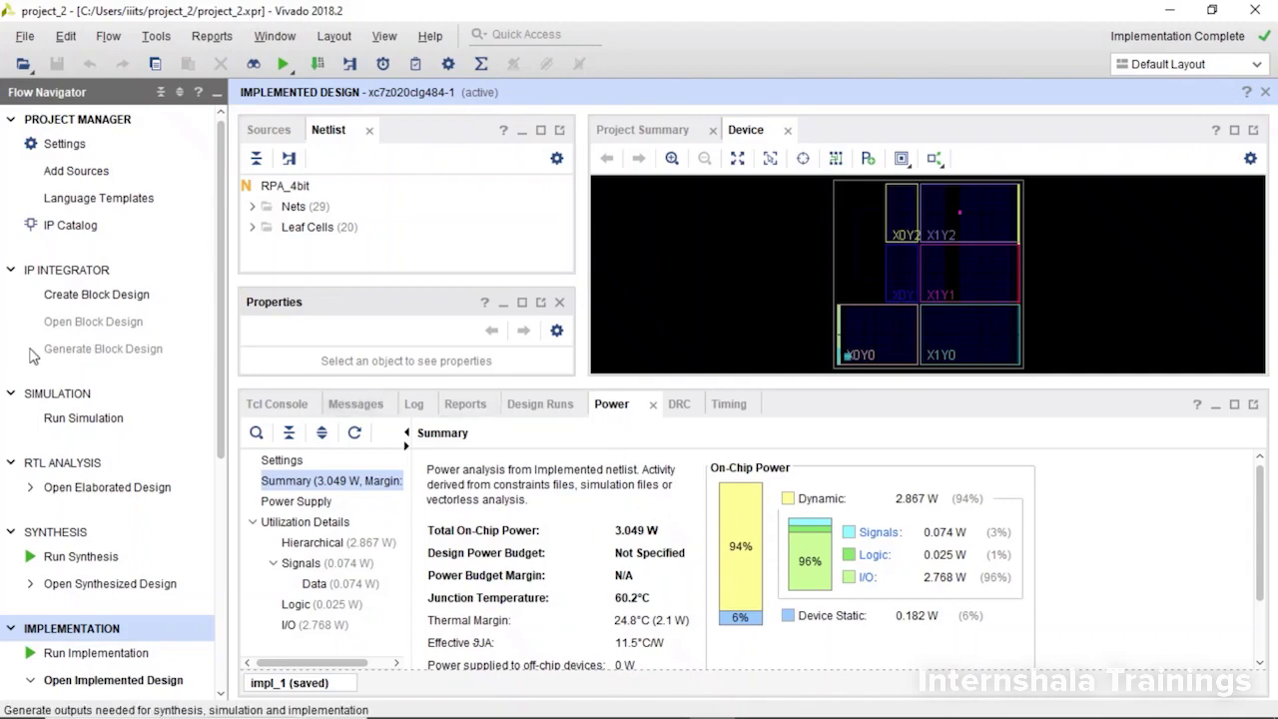
Step: Start a new Report Power for the implemented design with ambient temperature raised to 35 °C
scroll(30, 354, "down", 5)
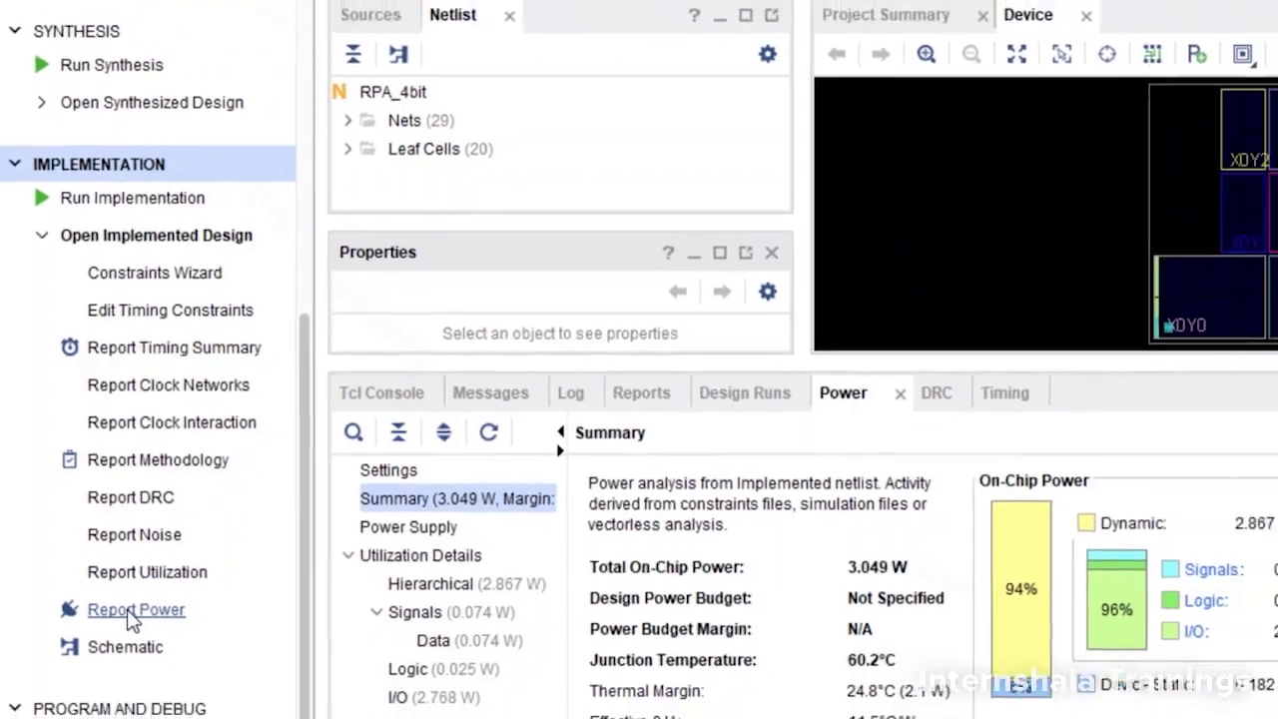
left_click(146, 625)
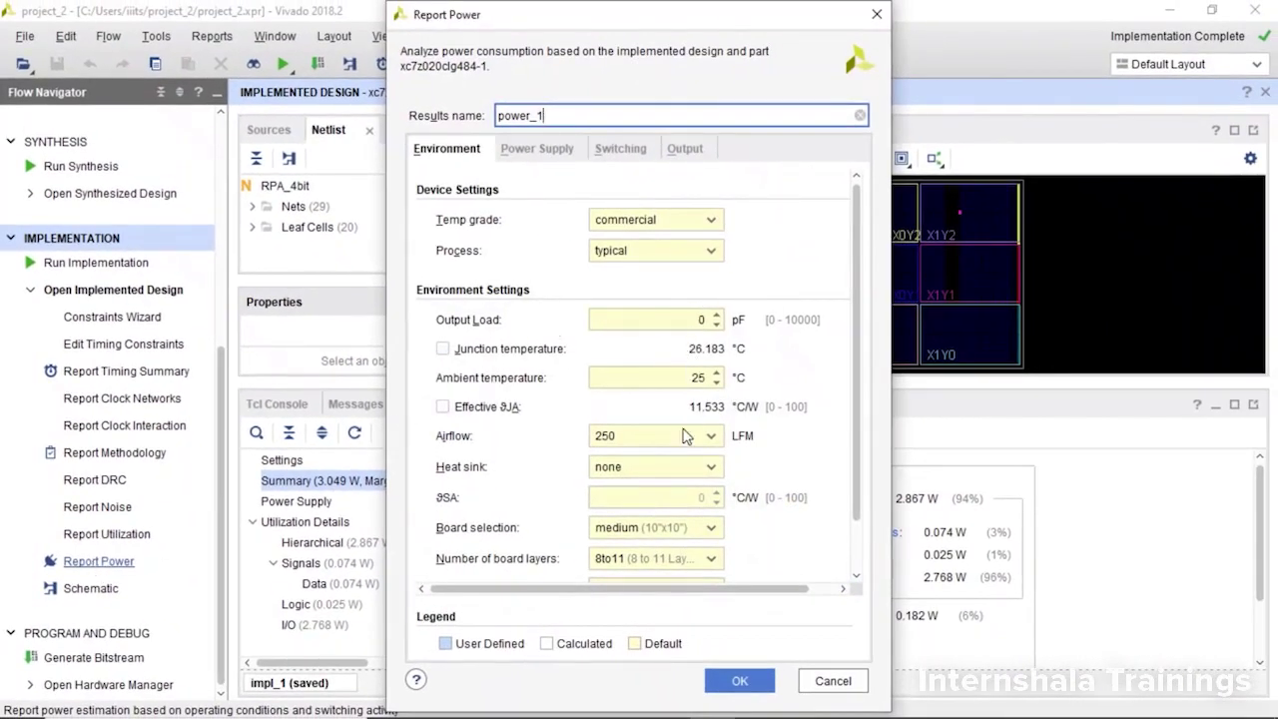
left_click(716, 372)
left_click(715, 373)
left_click(716, 372)
left_click(715, 372)
left_click(716, 372)
left_click(716, 373)
left_click(716, 372)
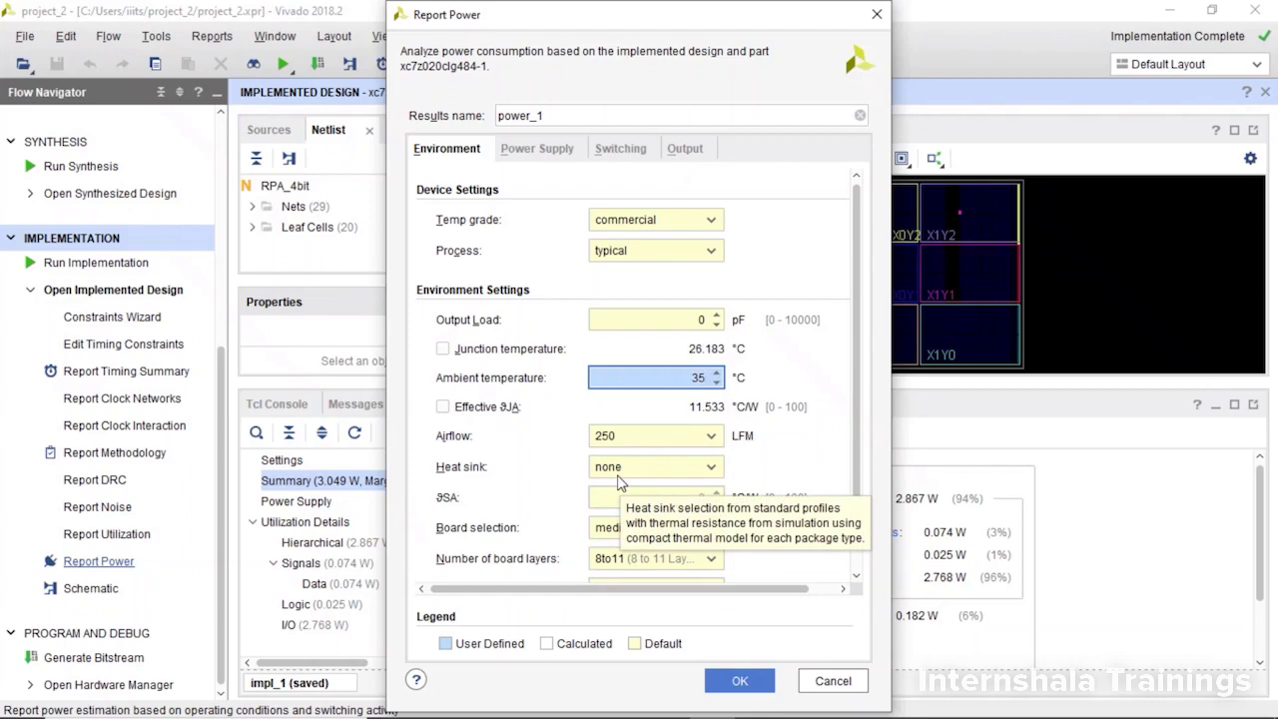
Step: Review the Power Supply and Switching settings, then generate the power_1 report
left_click(562, 154)
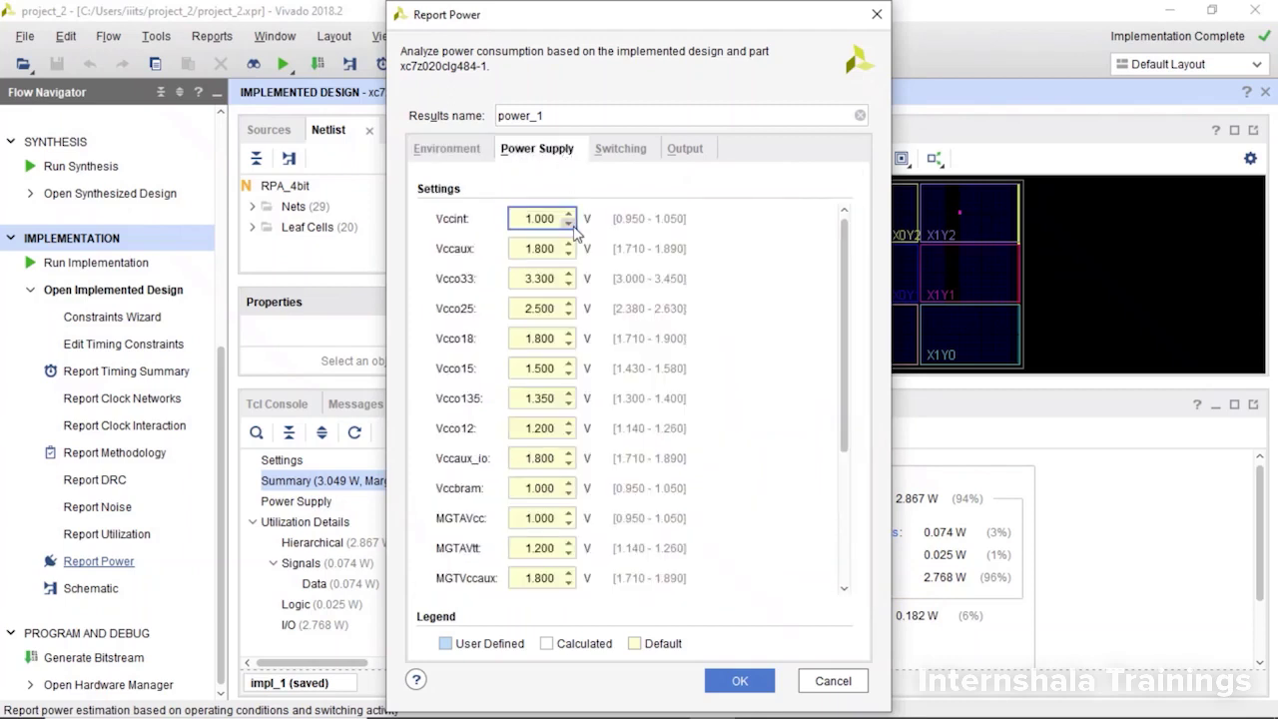
left_click(625, 149)
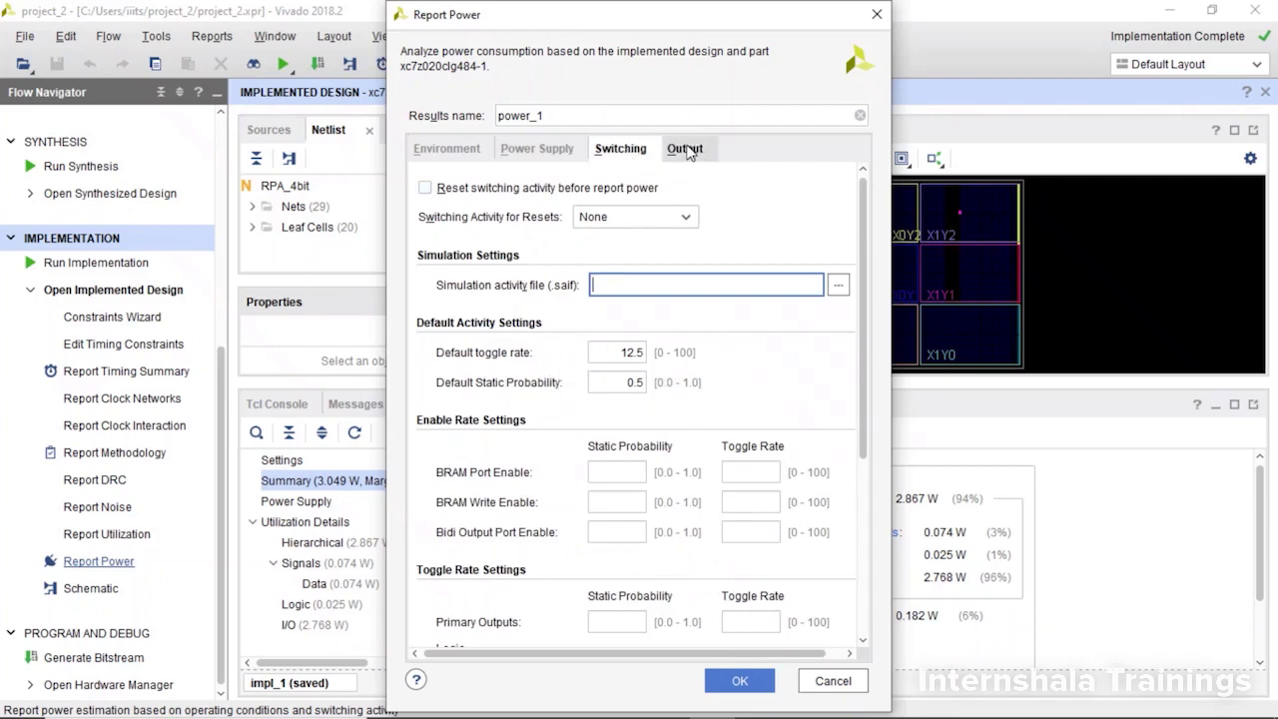
left_click(448, 148)
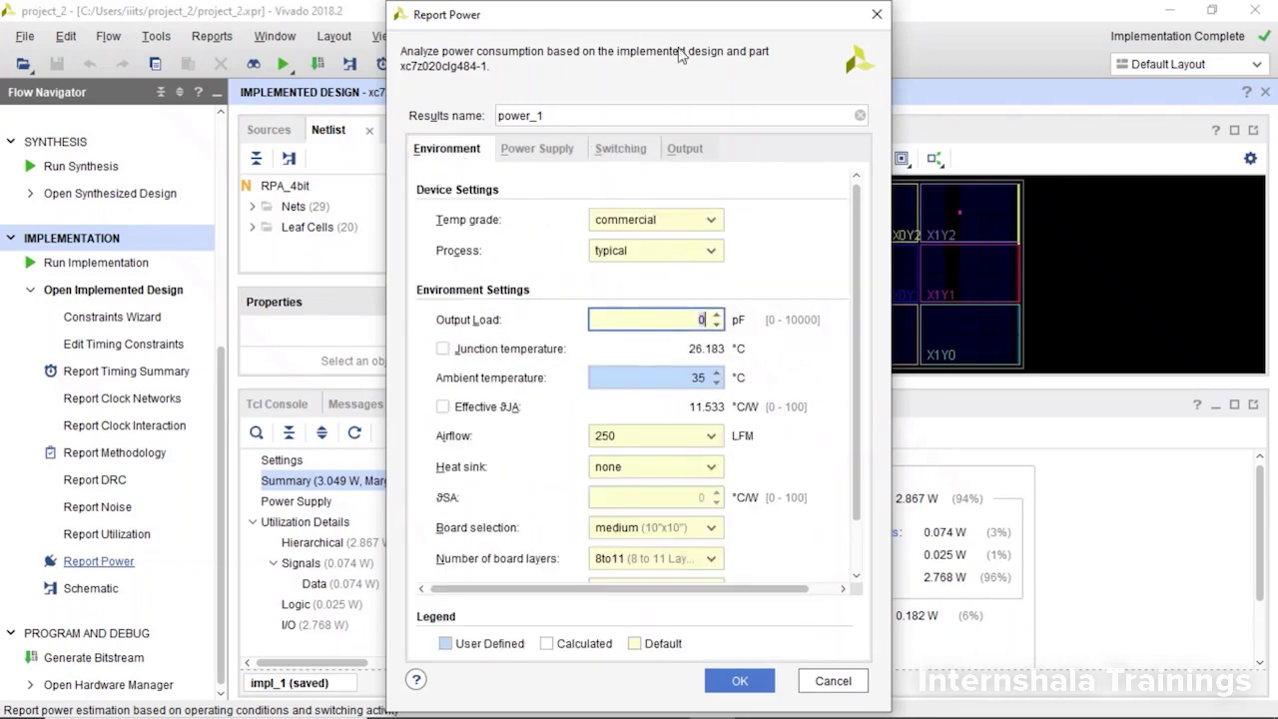
left_click_drag(681, 18, 733, 28)
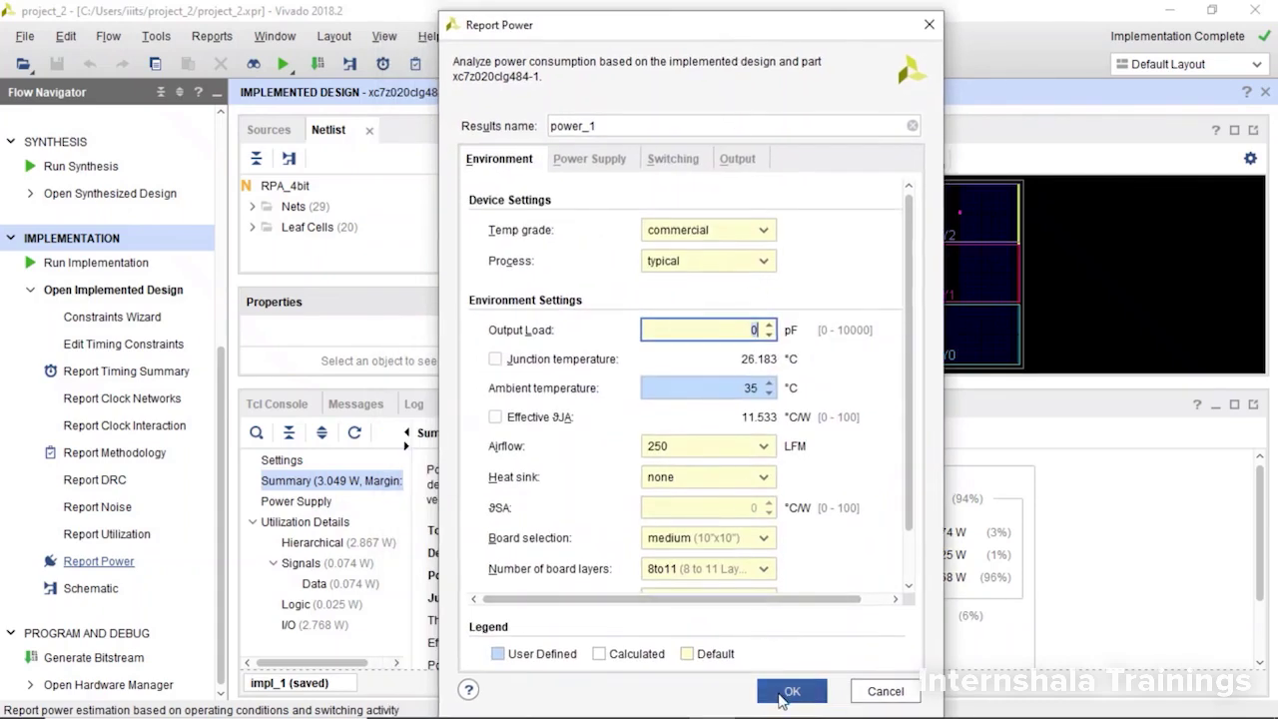
left_click(788, 691)
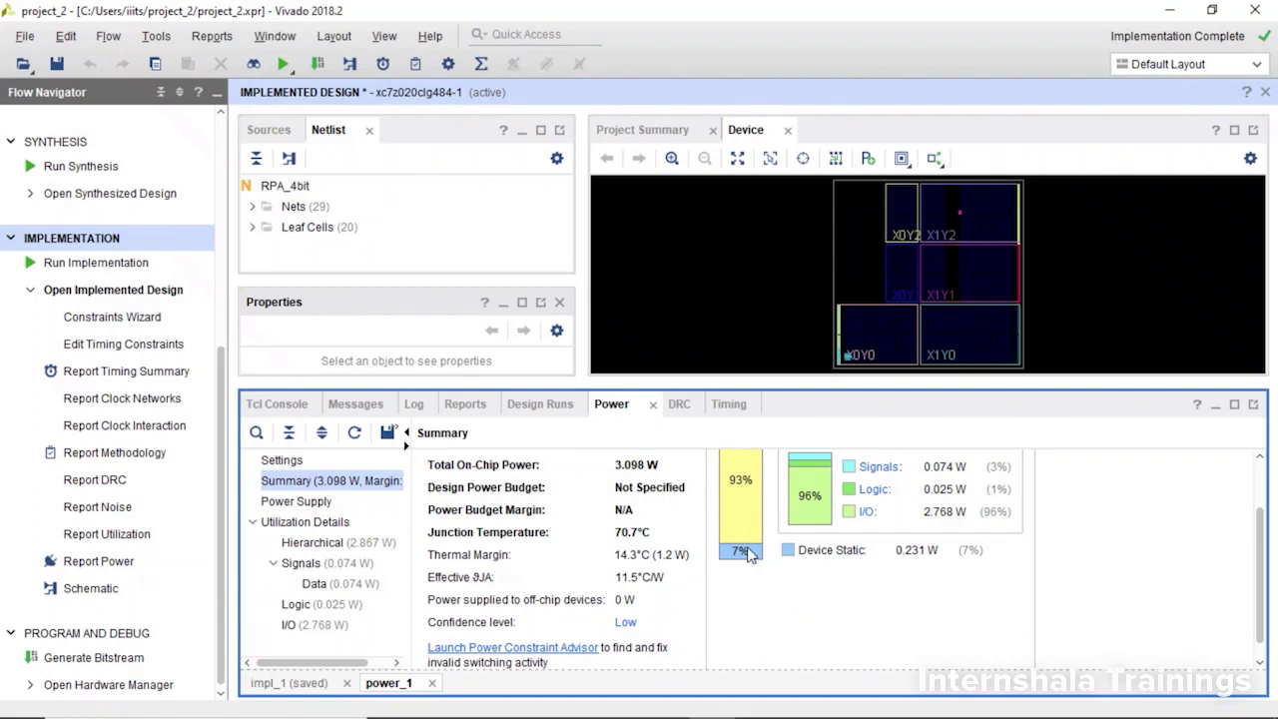
Step: Inspect the power_1 summary: 2.867 W dynamic power, 93% of the 3.098 W total
mouse_move(751, 537)
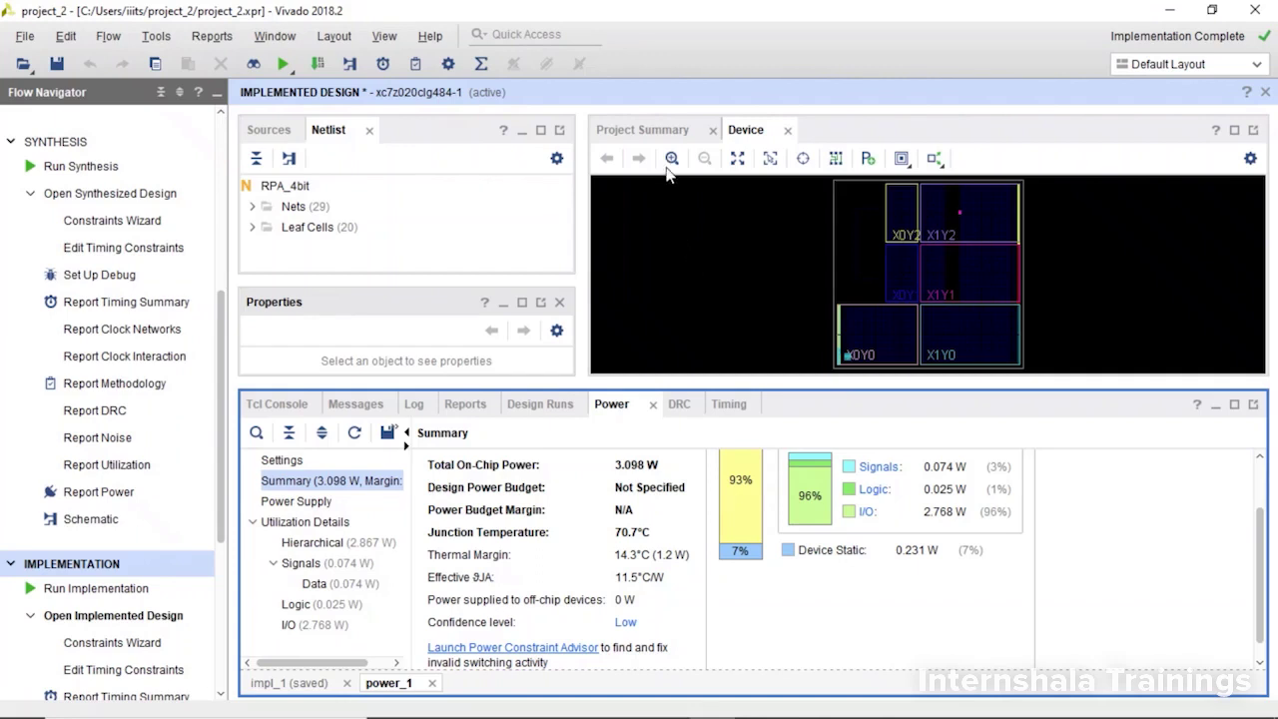
Step: Open the project settings from the Project part link in the Project Summary
left_click(653, 131)
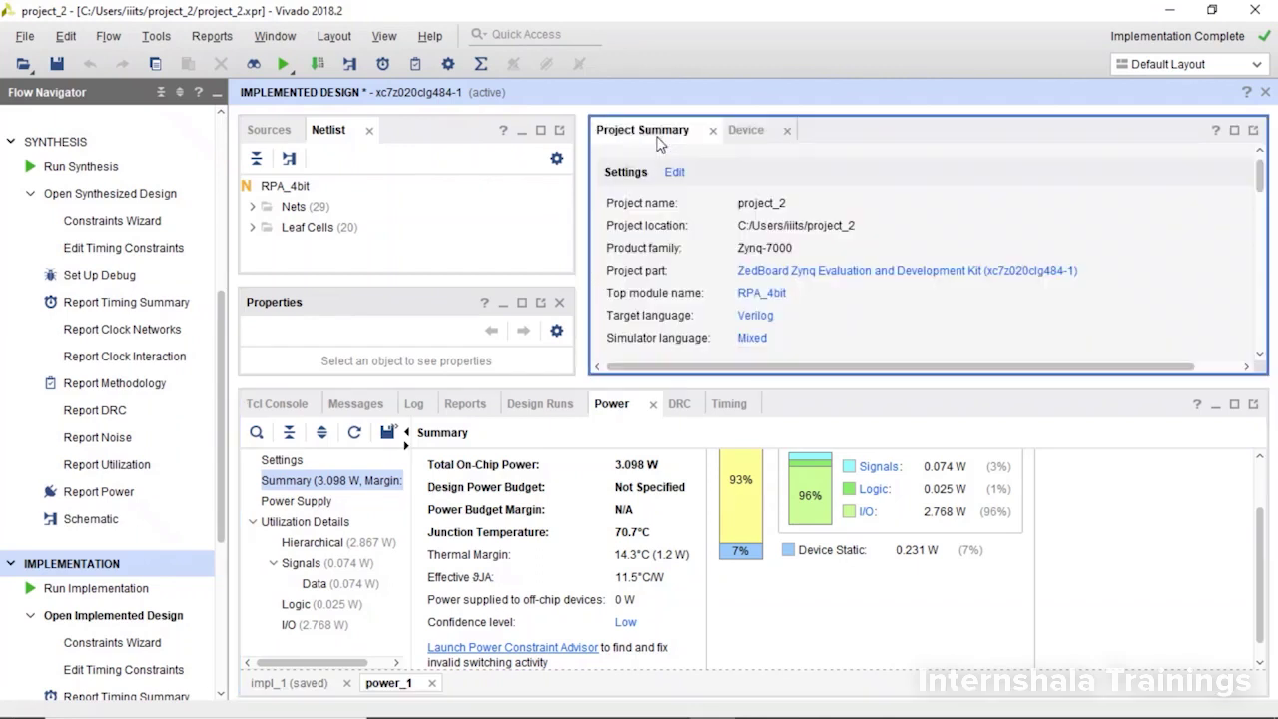
left_click(784, 279)
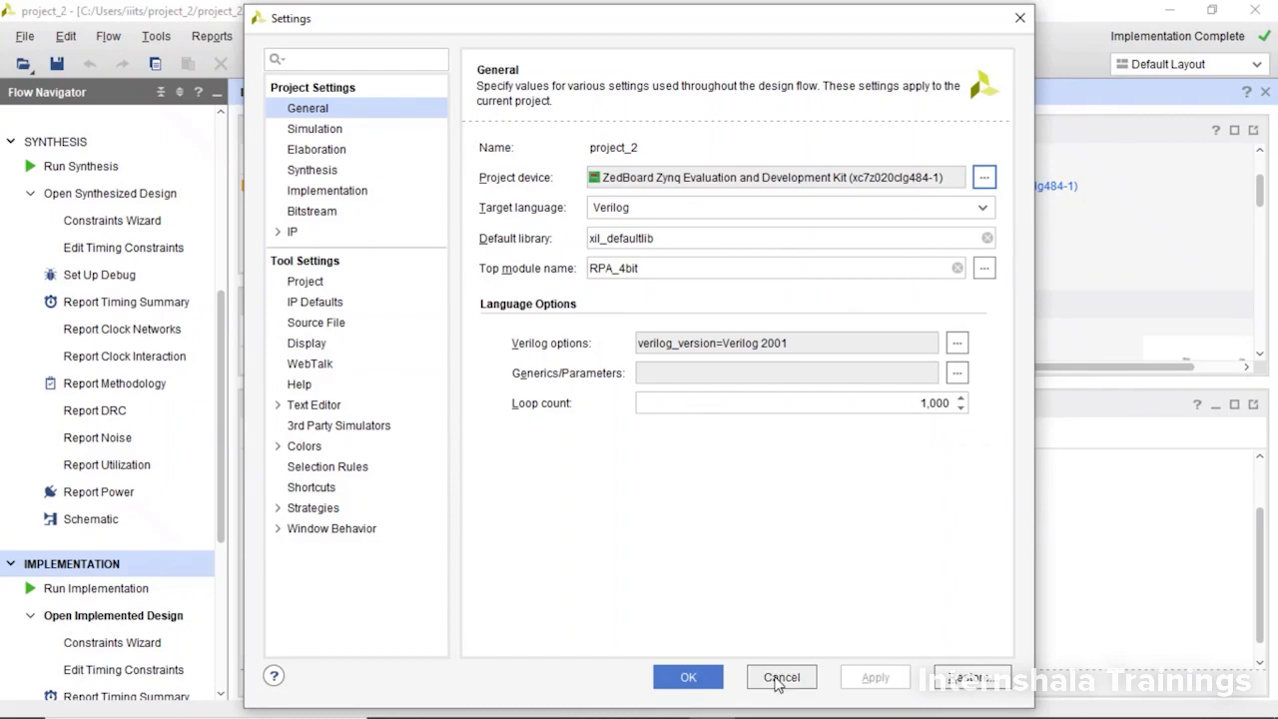
Step: Select the Artix-7 AC701 Evaluation Platform board as the project device
triple_click(923, 188)
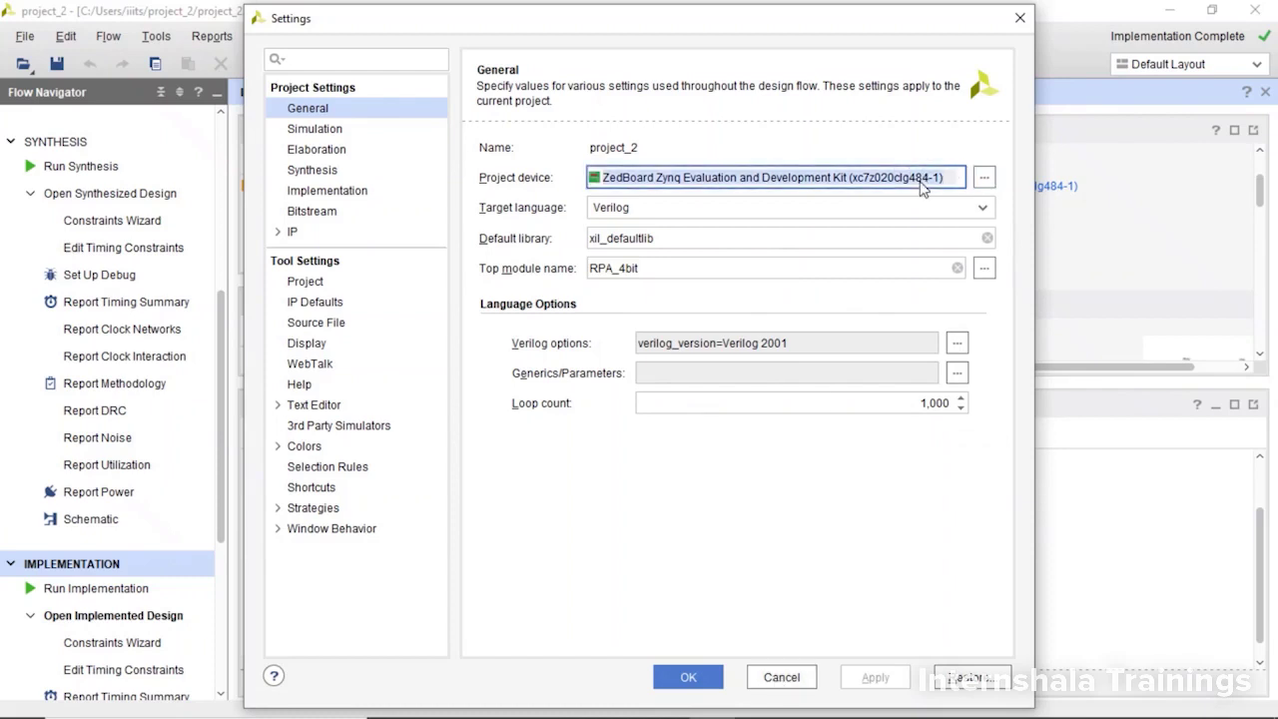
left_click(985, 180)
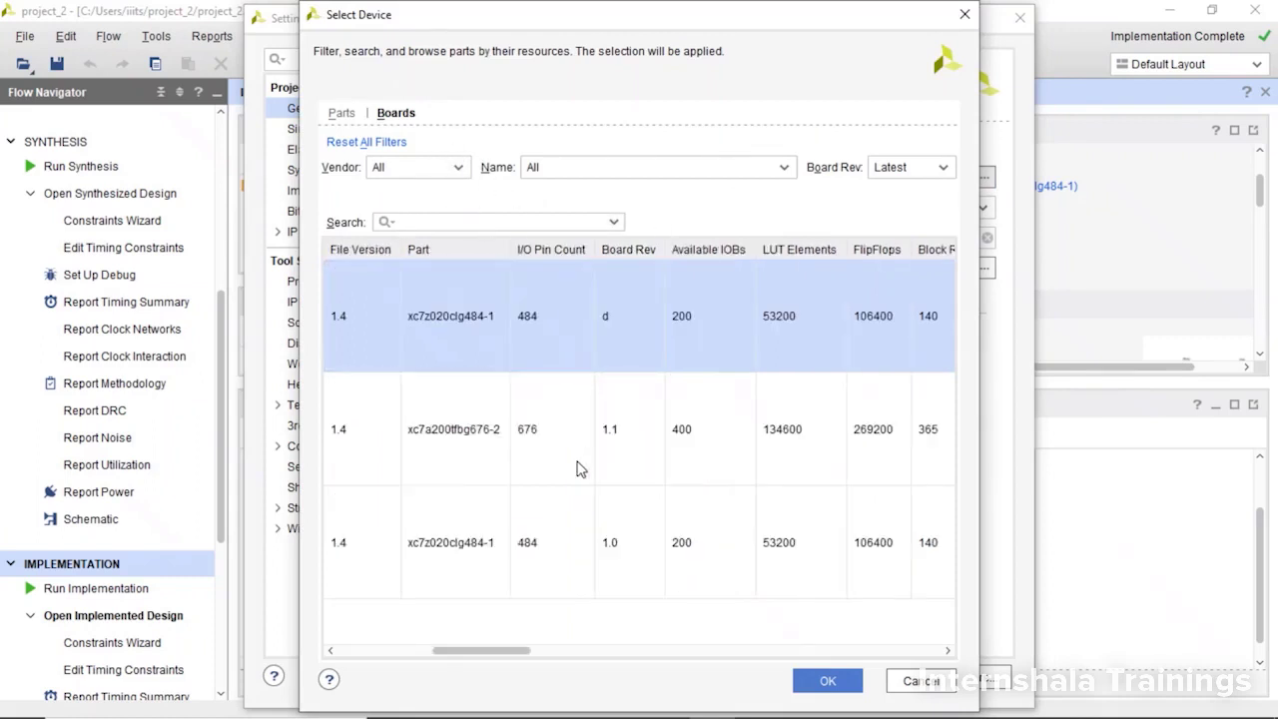
left_click(577, 349)
left_click(547, 439)
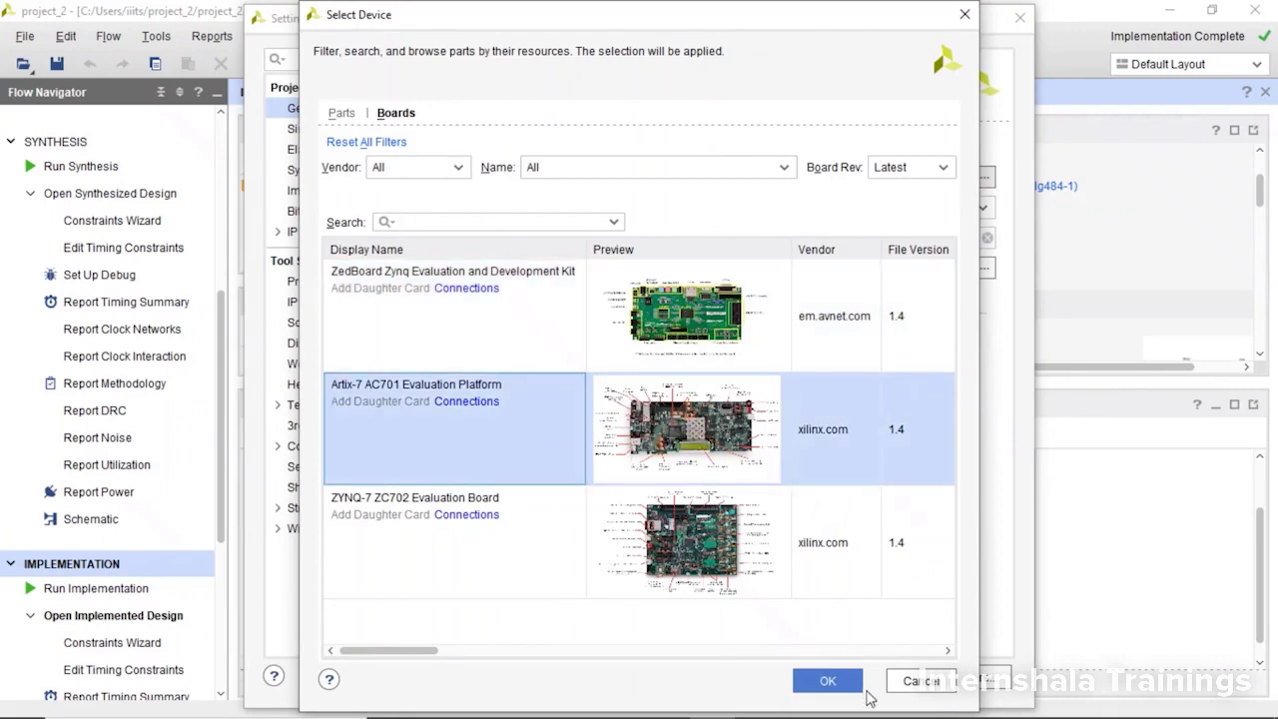
left_click(826, 682)
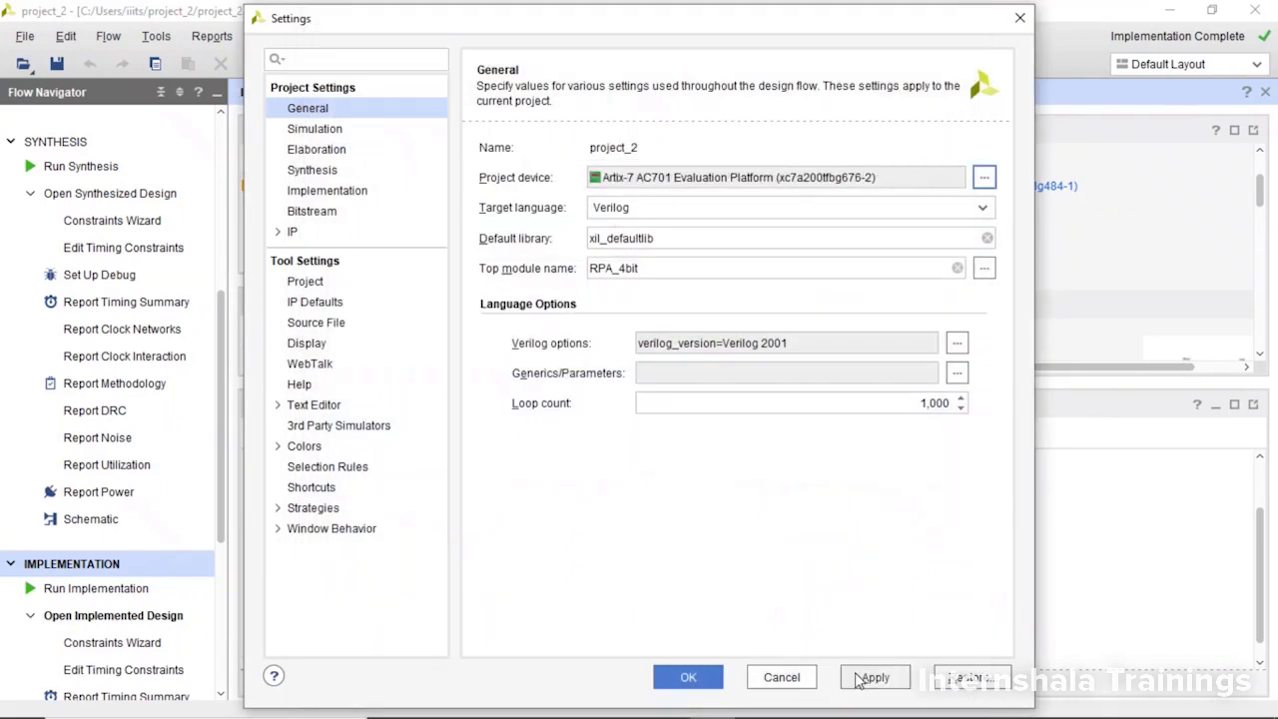
Step: Apply the device change, keeping synth_1 and creating a new run synth_2
left_click(860, 678)
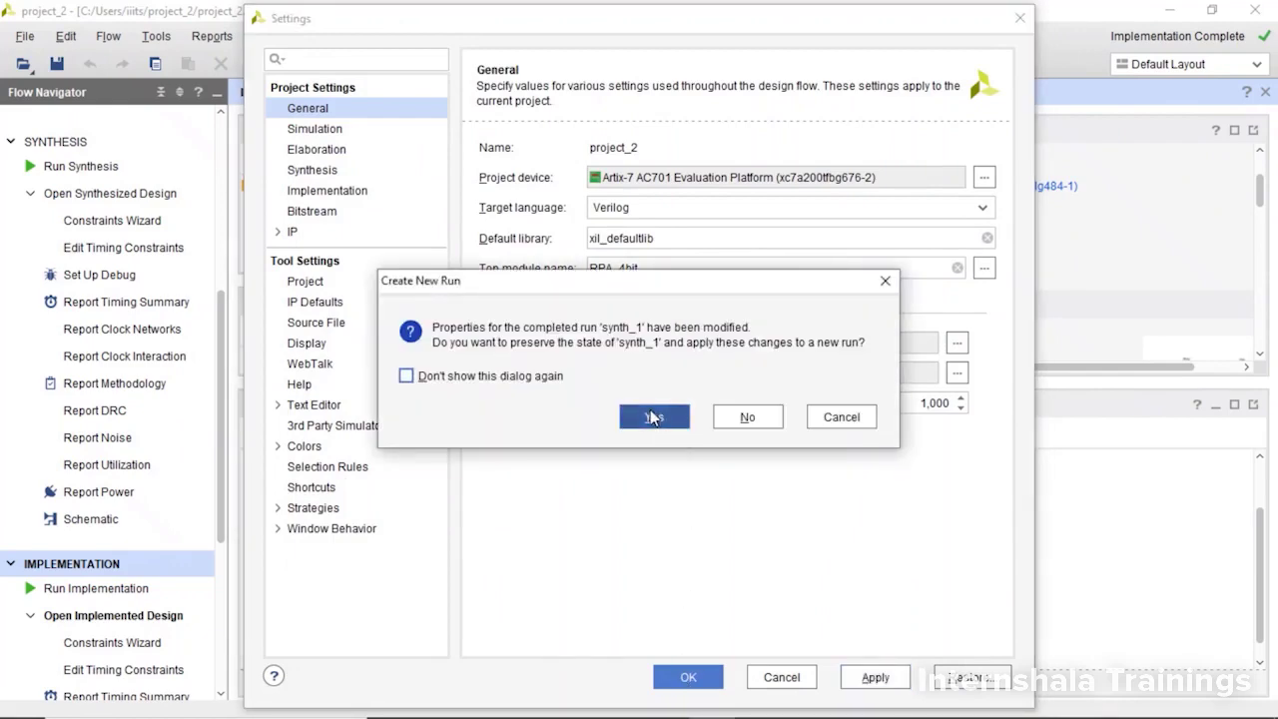
left_click(653, 418)
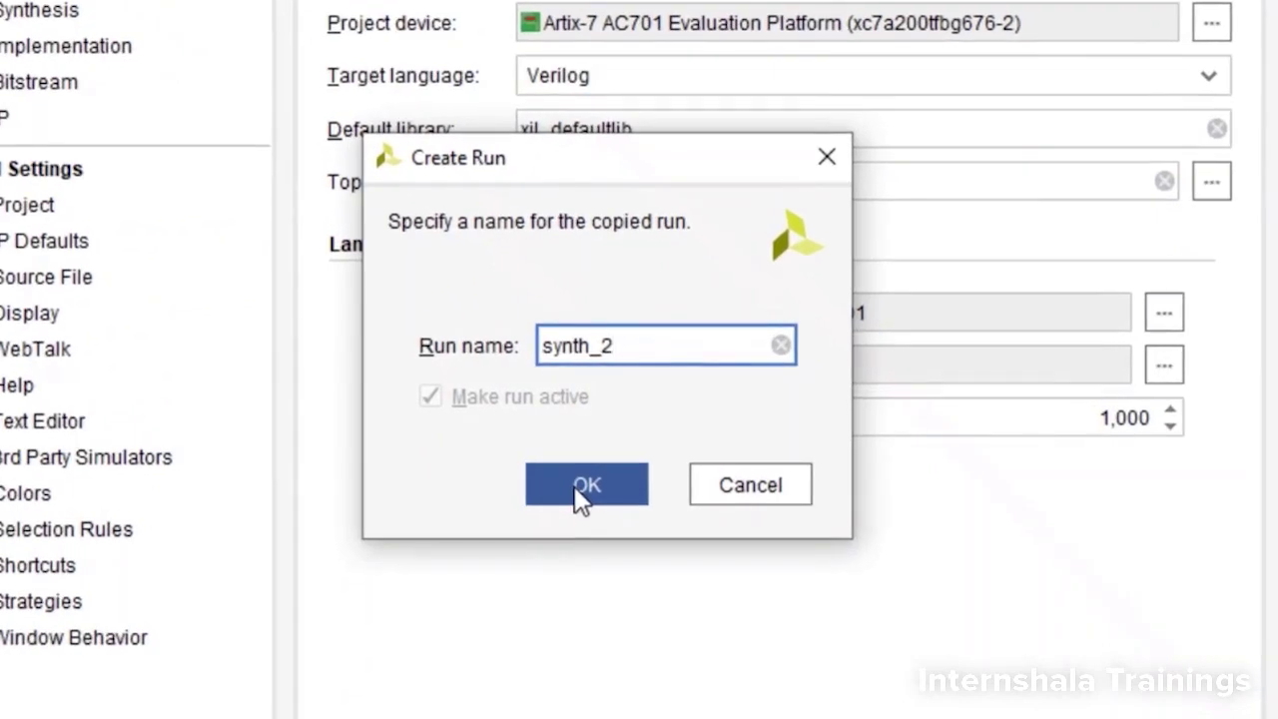
left_click(575, 487)
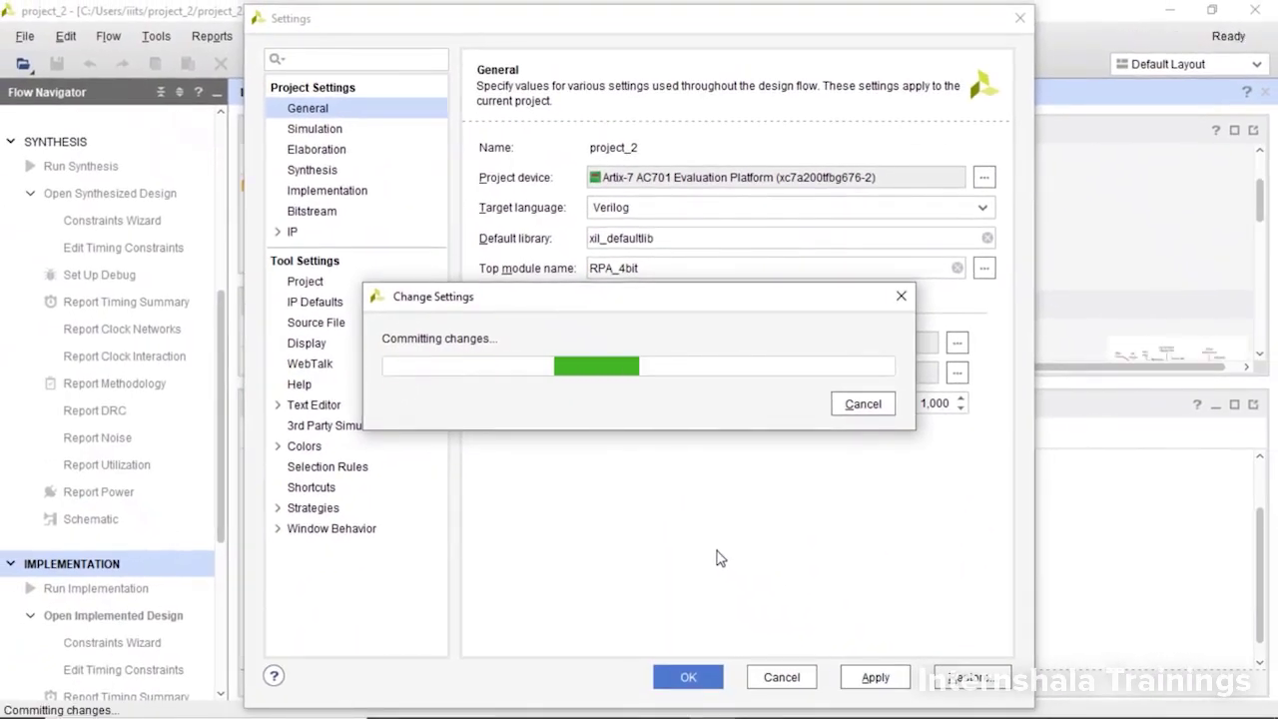
left_click(690, 681)
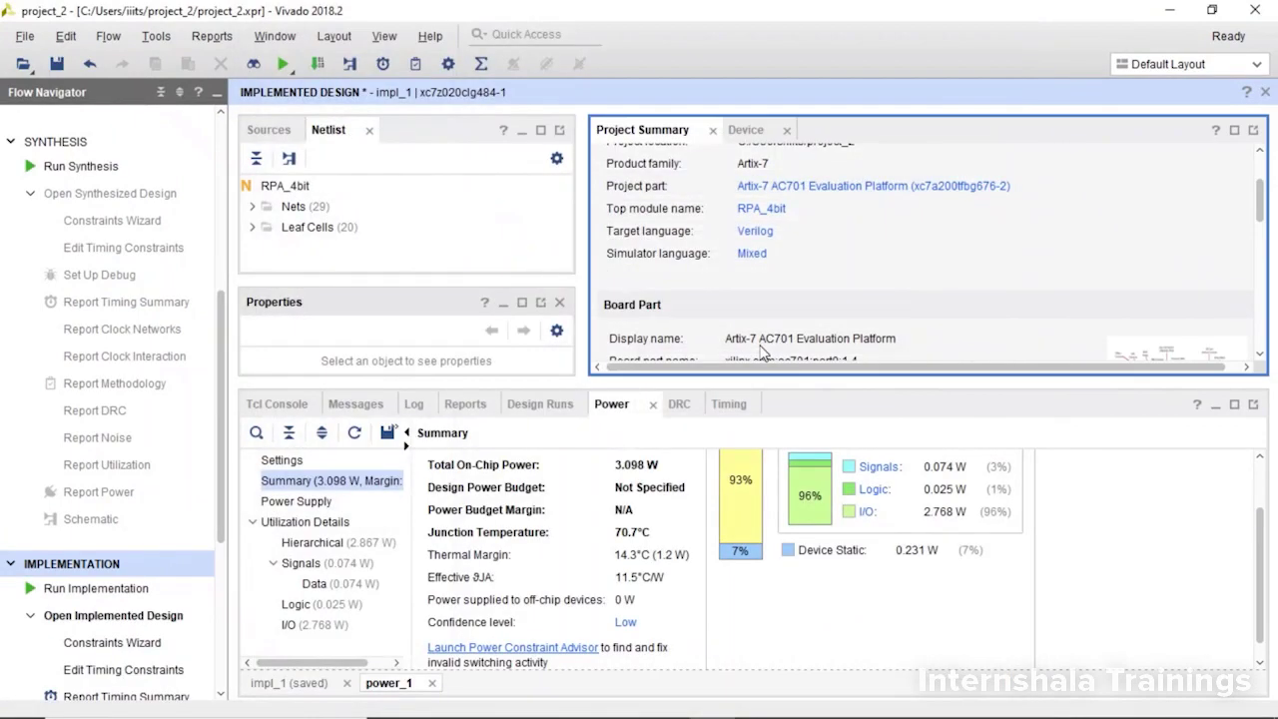
Step: Save the unsaved constraints to a new file new_syth and queue synth_2 for xc7a200tfbg676-2
scroll(782, 317, "down", 10)
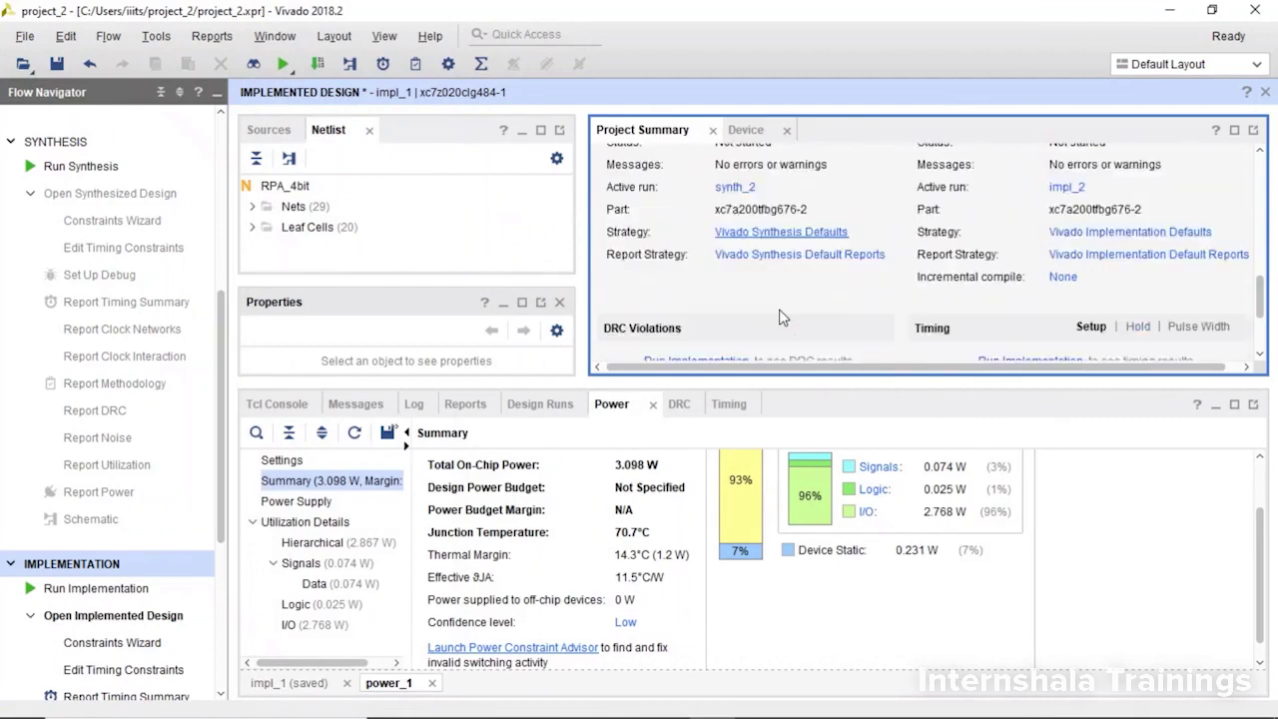
scroll(675, 277, "up", 2)
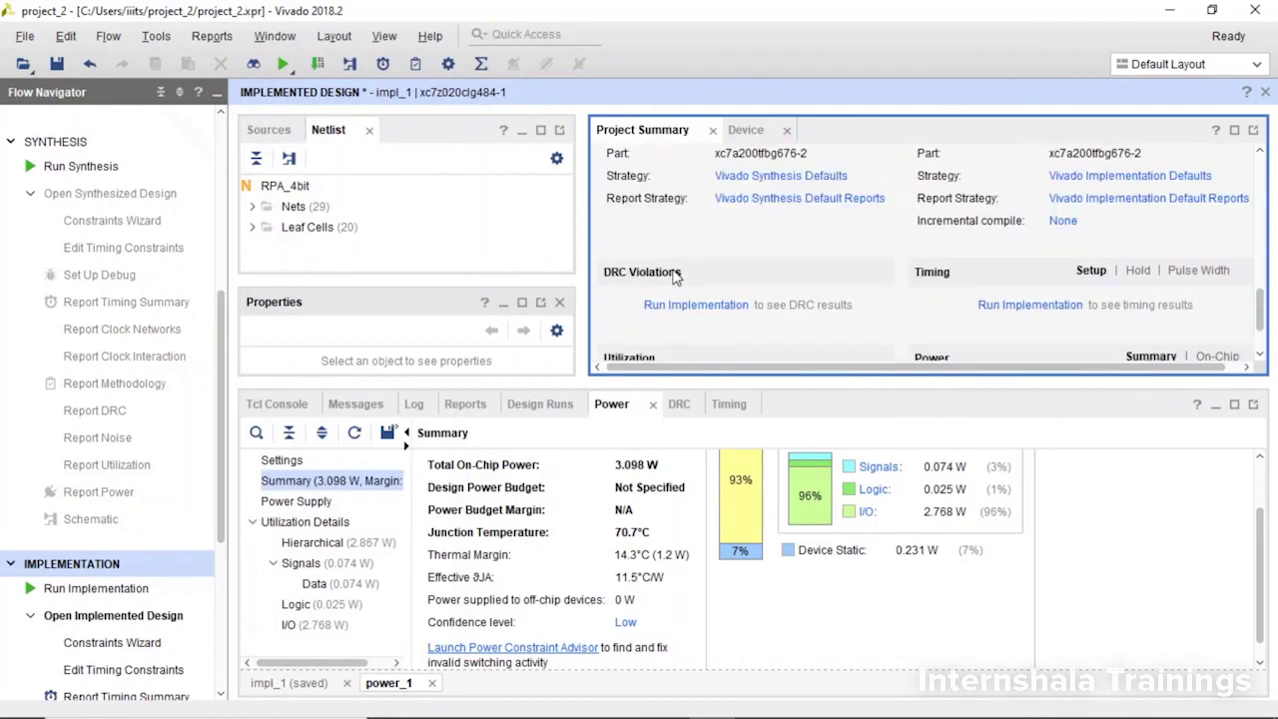
scroll(675, 277, "up", 3)
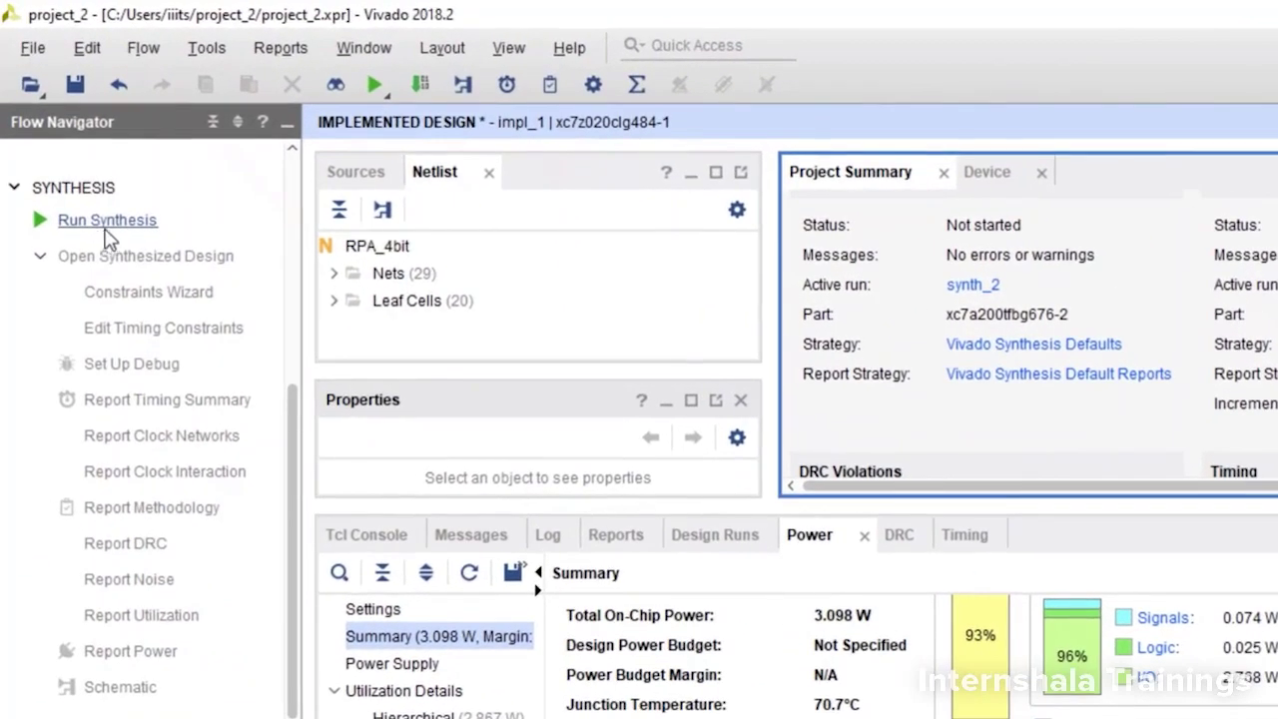
left_click(105, 224)
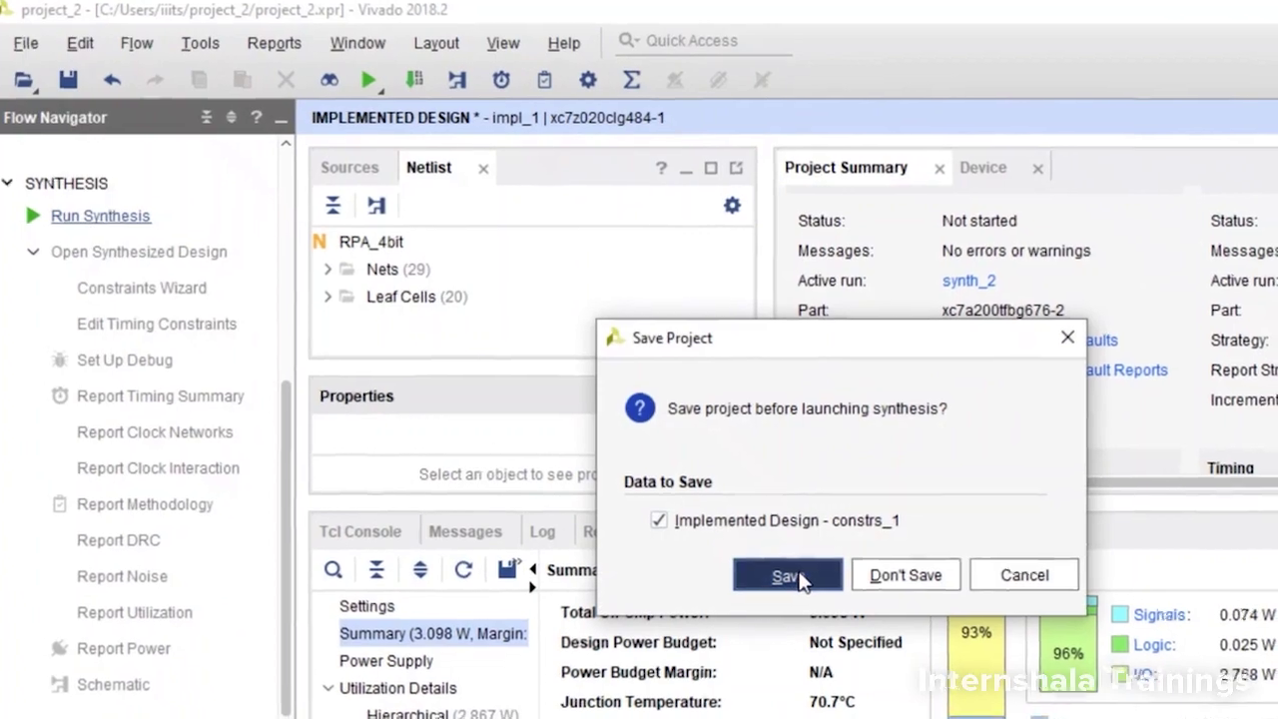
left_click(789, 576)
left_click(1088, 652)
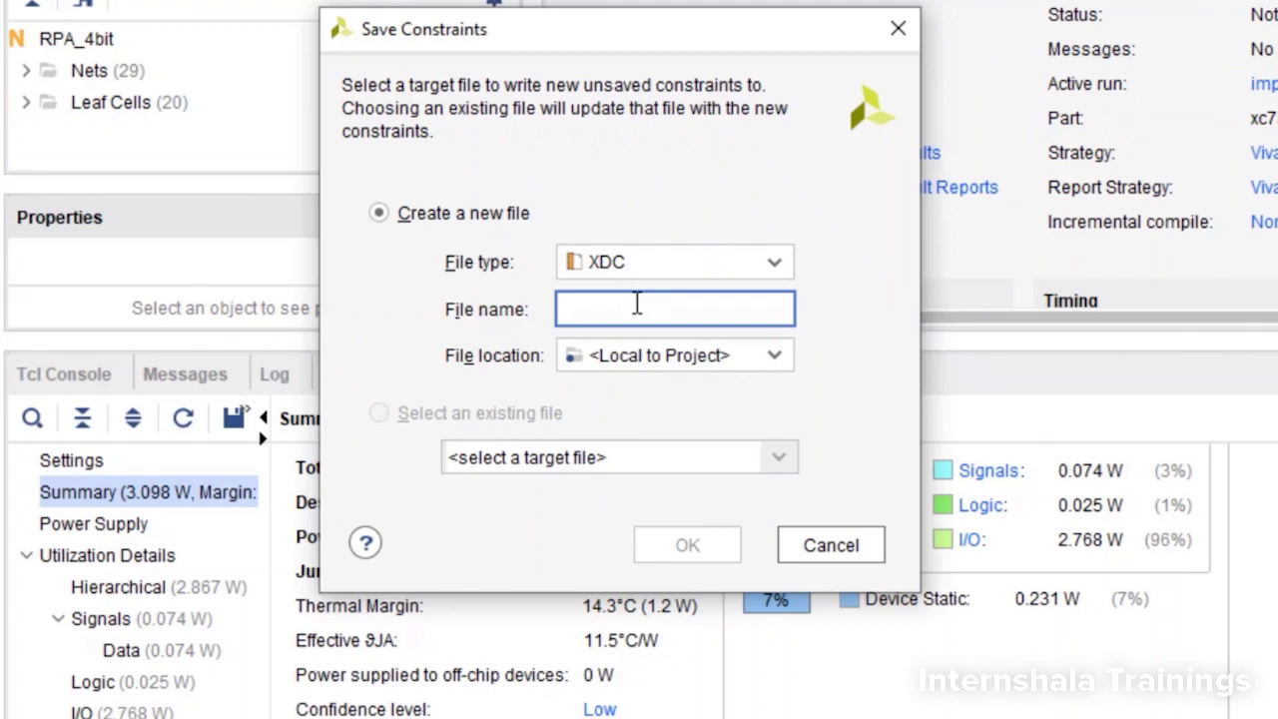
type("new_sy")
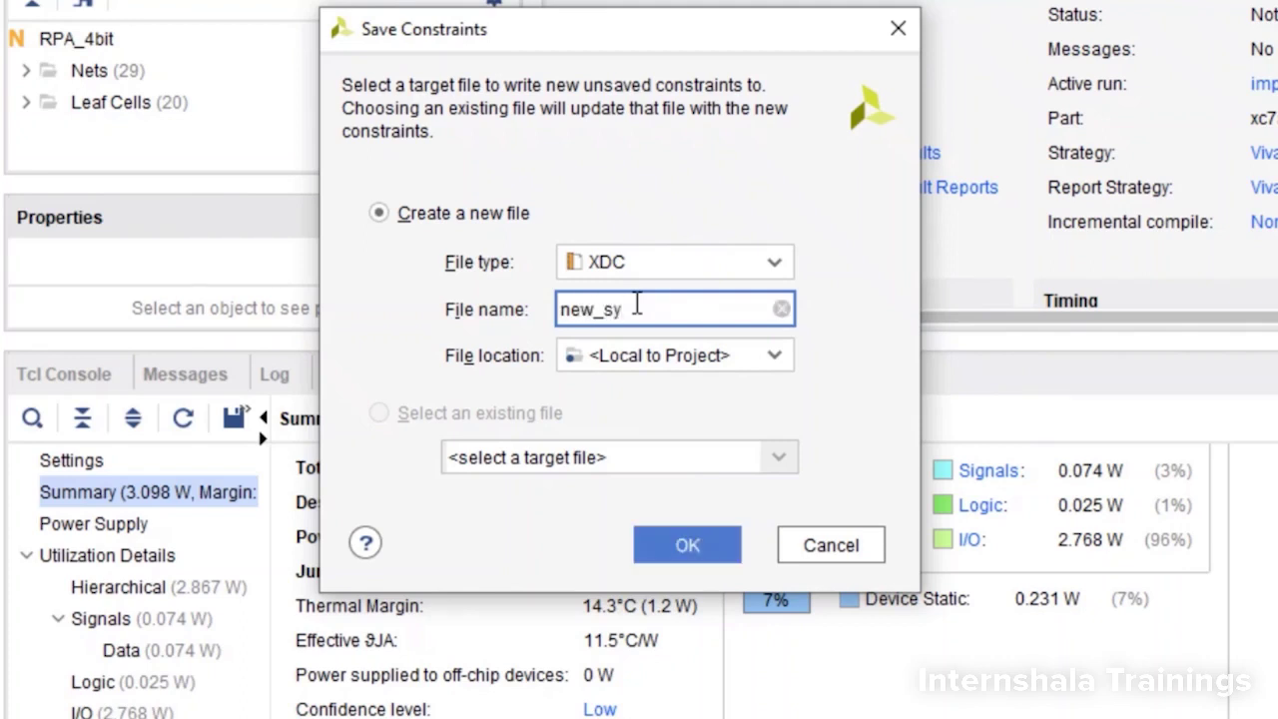
type("th")
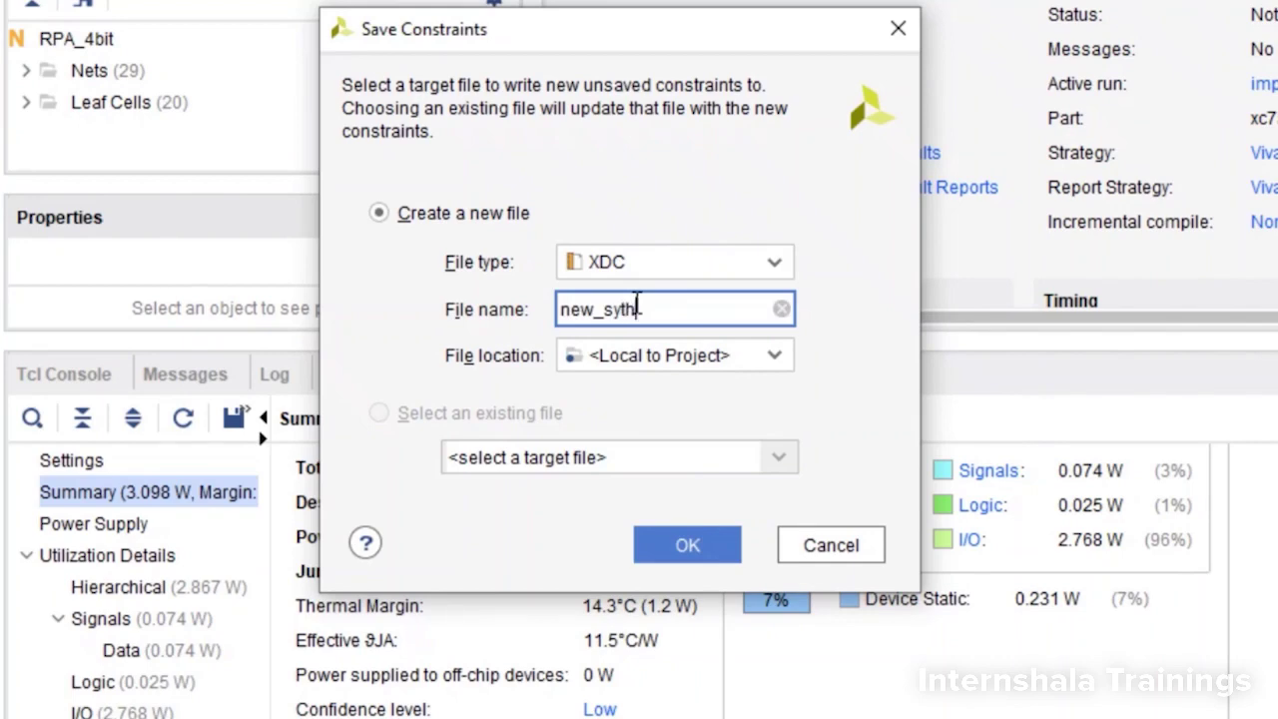
left_click(697, 551)
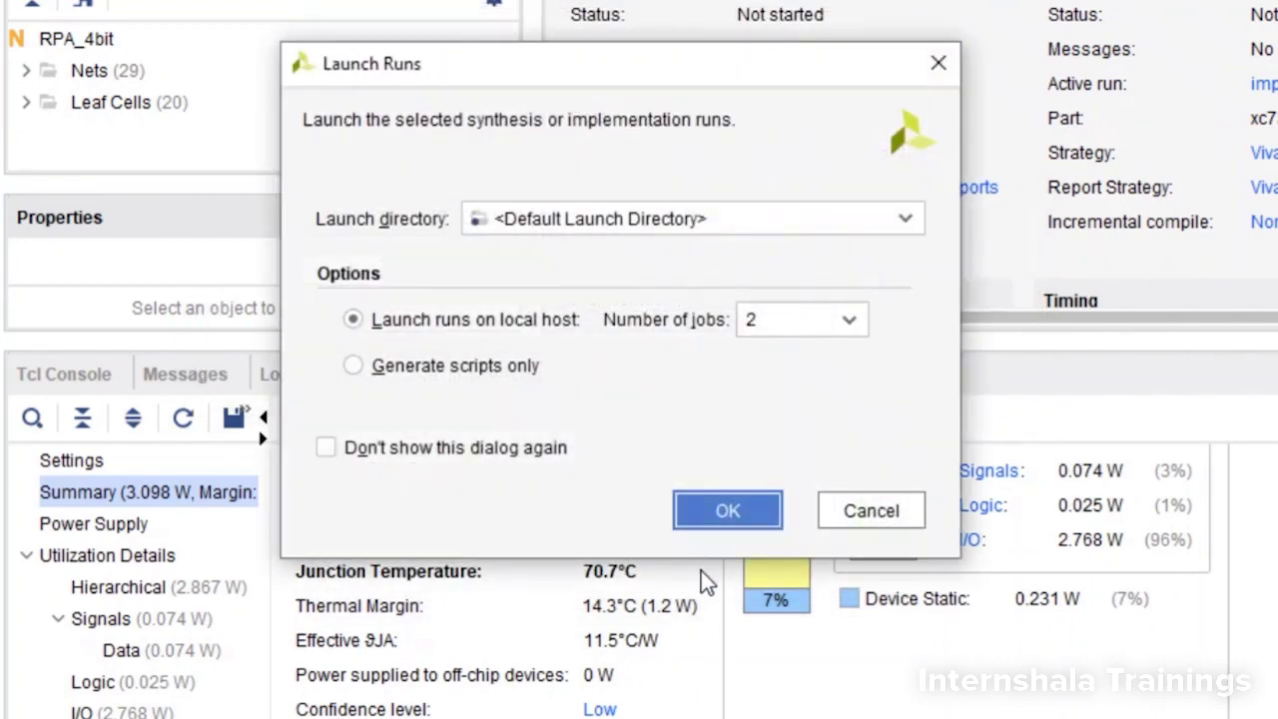
left_click(724, 514)
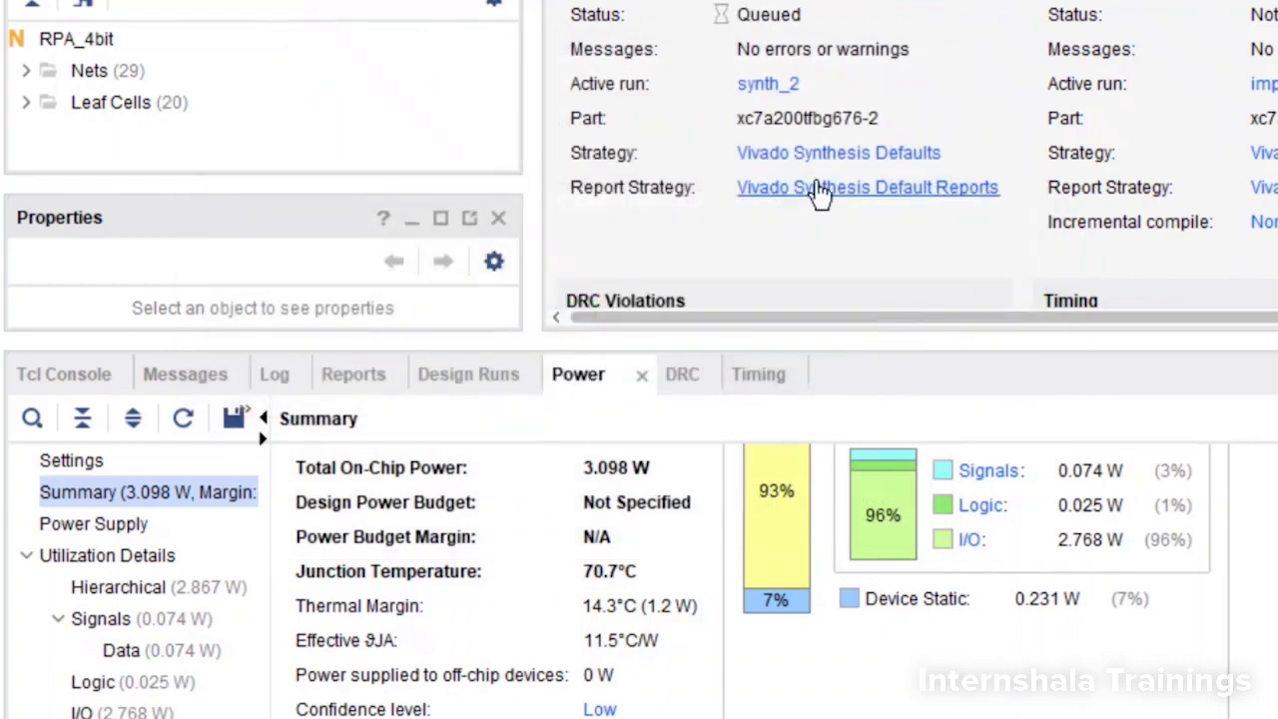
Step: Scroll the Project Summary down toward the Post-Synthesis Utilization graph
scroll(856, 161, "down", 3)
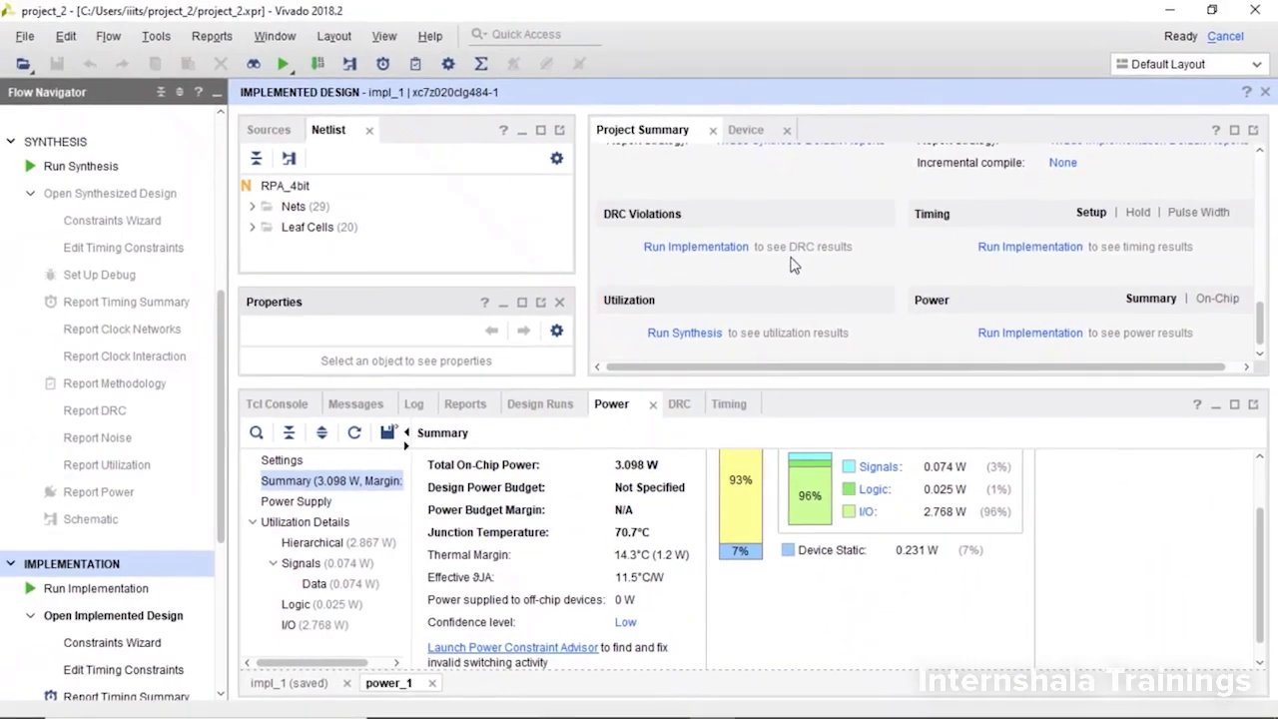